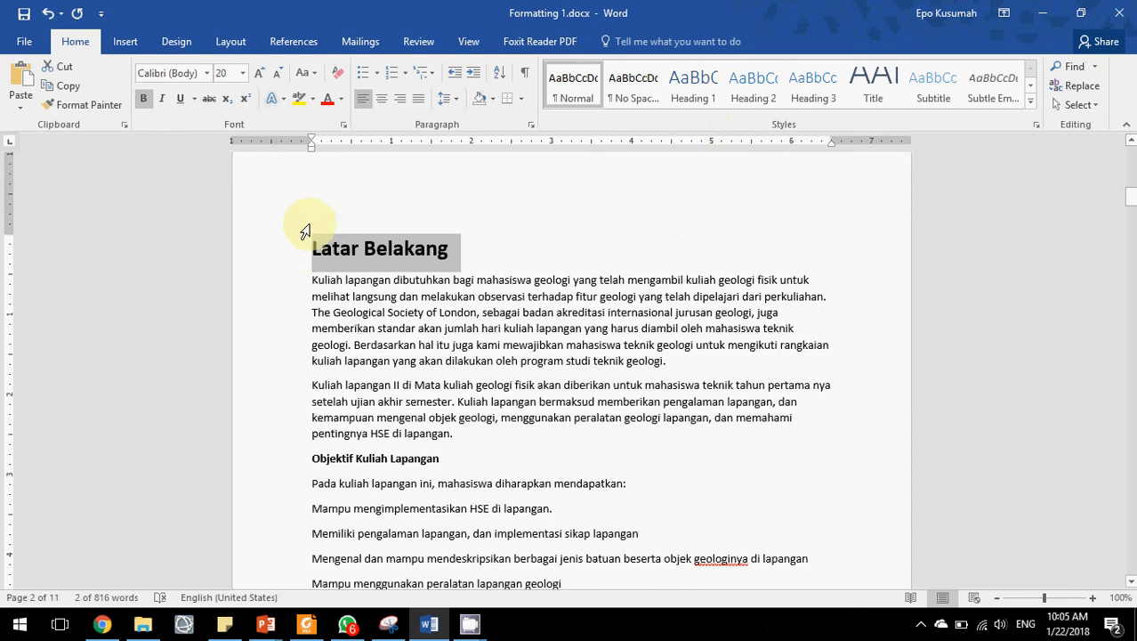
Apply the Heading 1 style to the section titles "Latar Belakang" and "Objektif Kuliah Lapangan"
{"action": "left_click", "coordinate": [699, 94]}
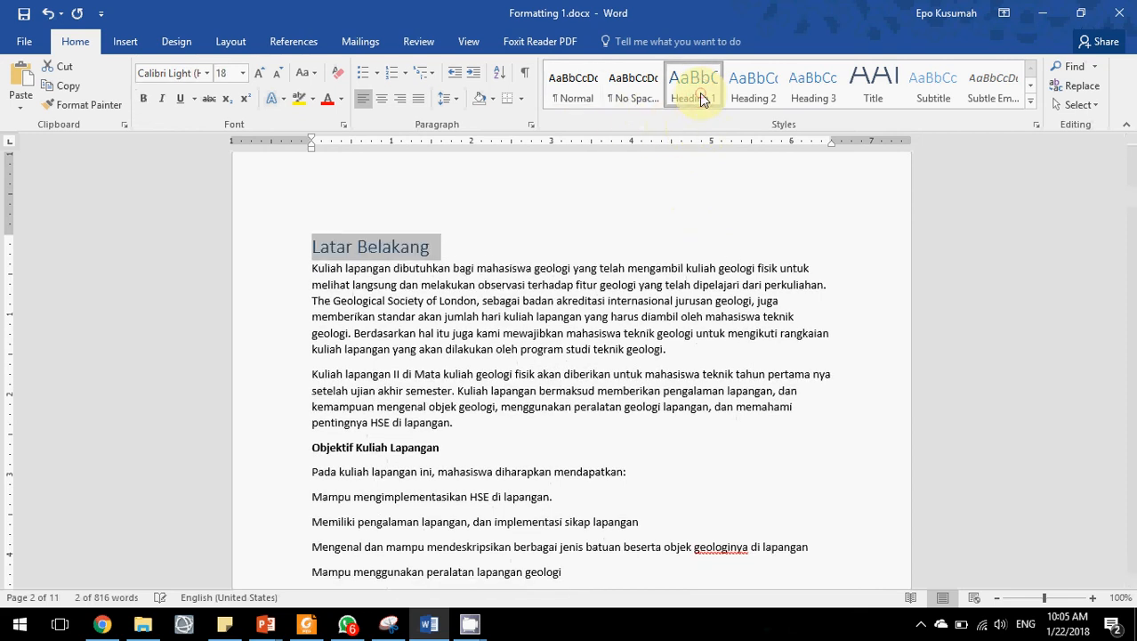
{"action": "left_click", "coordinate": [478, 445]}
{"action": "scroll", "coordinate": [267, 356], "scroll_direction": "down", "scroll_amount": 3}
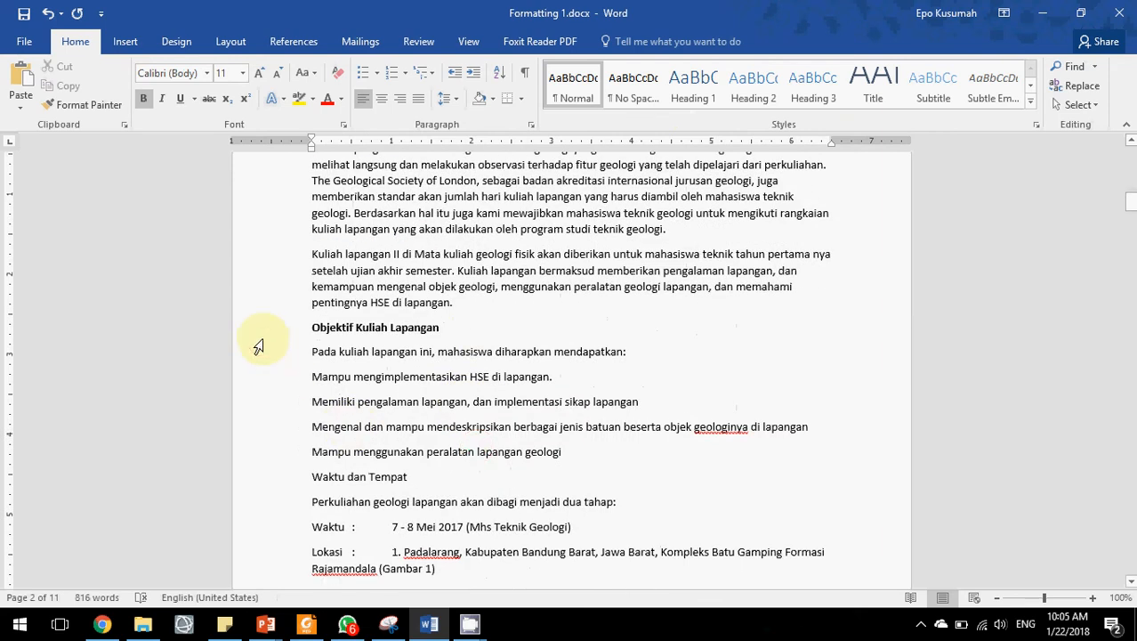
{"action": "left_click", "coordinate": [259, 334]}
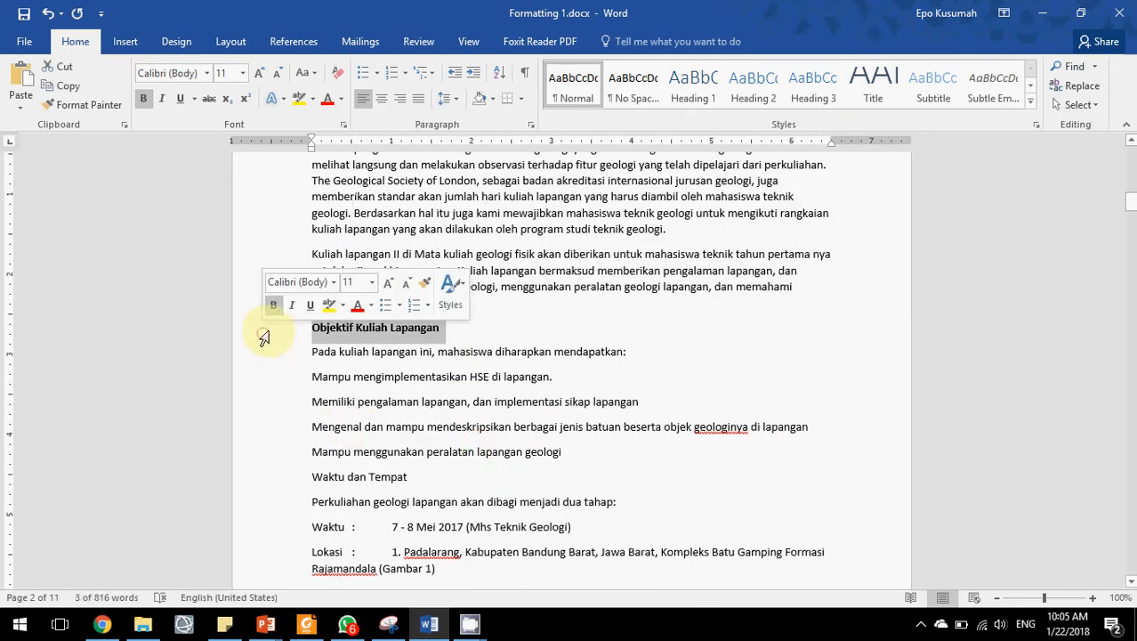
{"action": "left_click", "coordinate": [698, 89]}
Apply the Heading 1 style to the section title "Kondisi Geologi" above the rock formation table
{"action": "scroll", "coordinate": [567, 306], "scroll_direction": "down", "scroll_amount": 15}
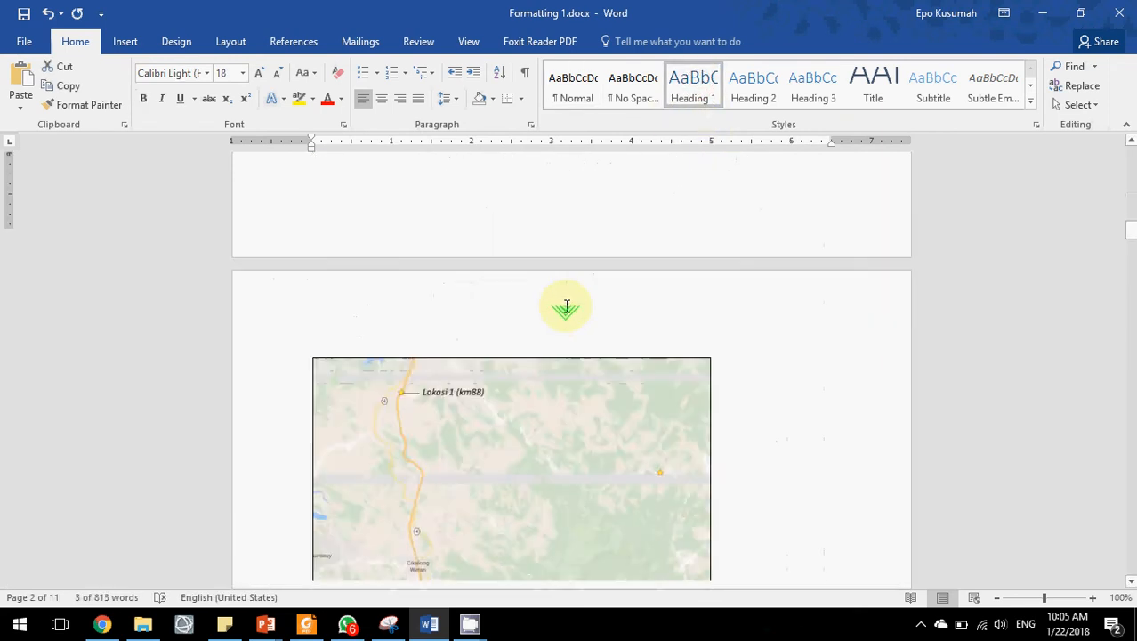
{"action": "scroll", "coordinate": [567, 306], "scroll_direction": "down", "scroll_amount": 10}
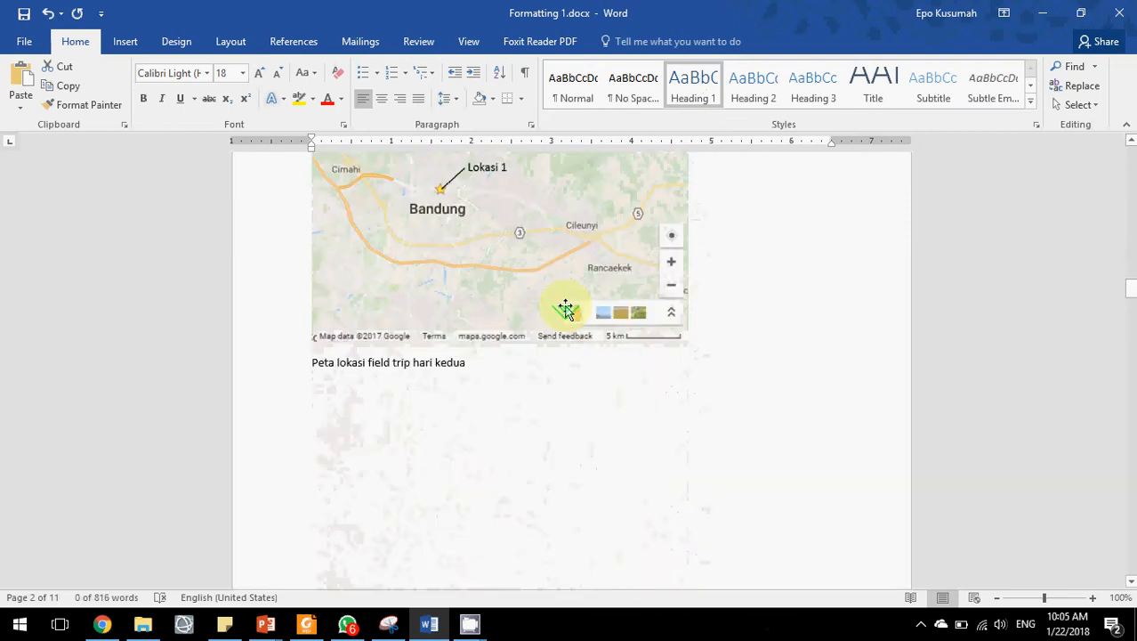
{"action": "left_click", "coordinate": [278, 247]}
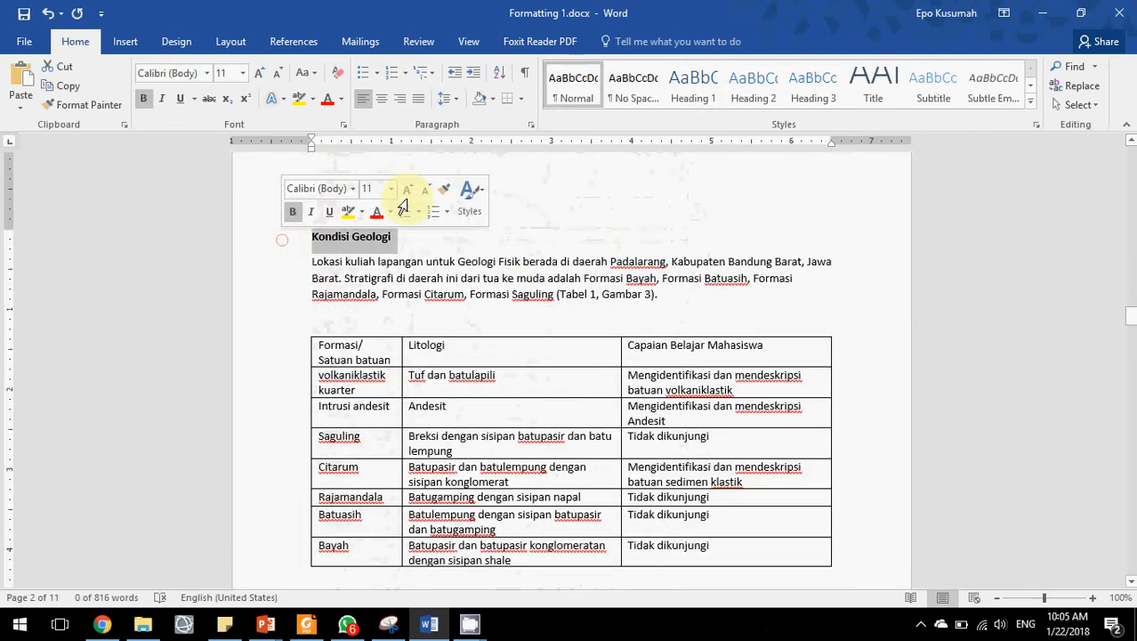
{"action": "left_click", "coordinate": [694, 89]}
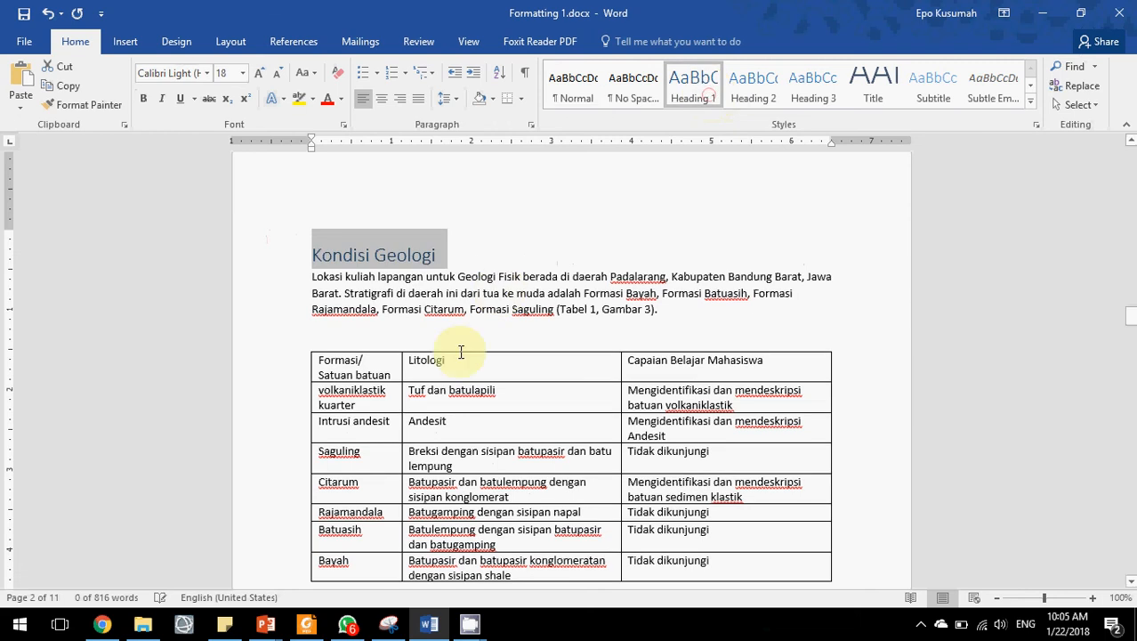
Apply the Heading 1 style to the section title "Aktifitas Kuliah Lapangan" after the geological map page
{"action": "scroll", "coordinate": [457, 349], "scroll_direction": "down", "scroll_amount": 15}
{"action": "scroll", "coordinate": [454, 369], "scroll_direction": "down", "scroll_amount": 6}
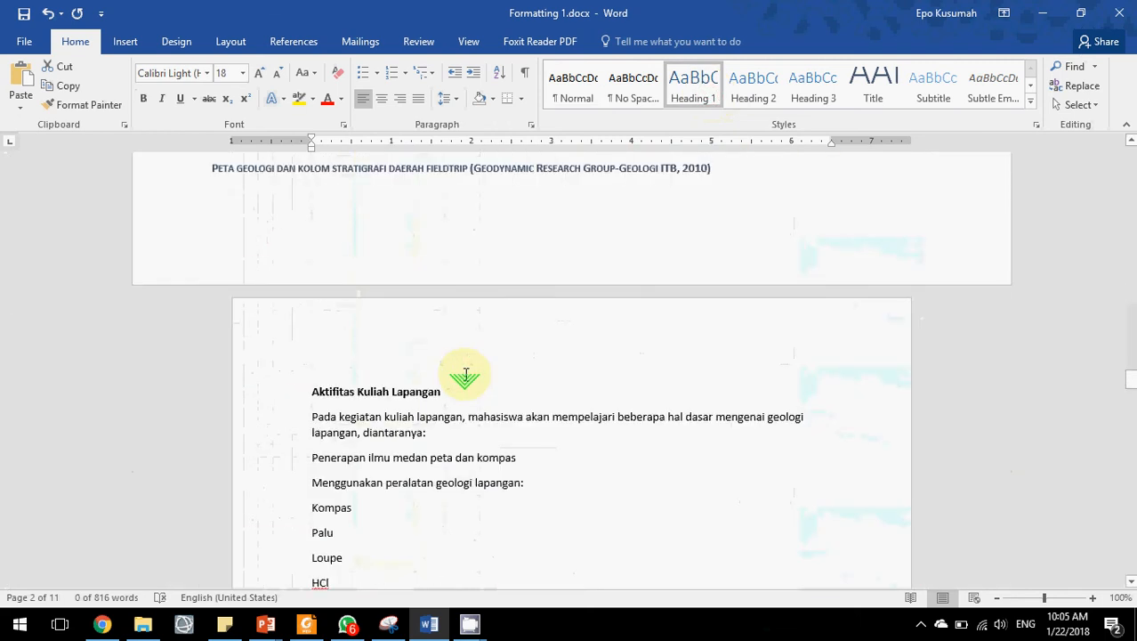
{"action": "scroll", "coordinate": [258, 197], "scroll_direction": "up", "scroll_amount": 1}
{"action": "left_click", "coordinate": [257, 233]}
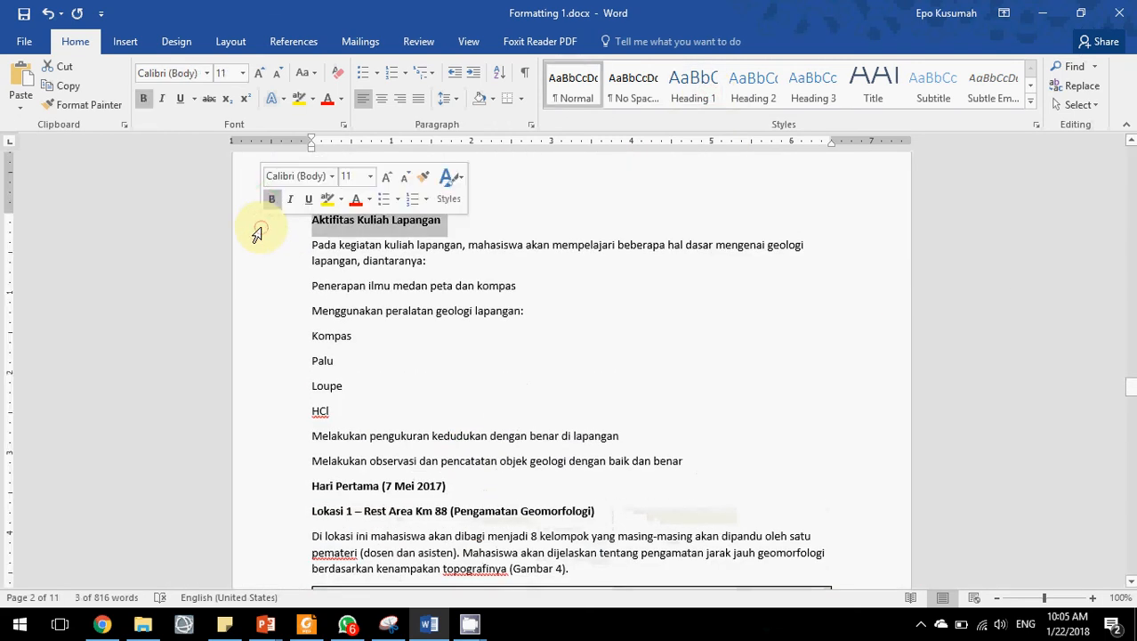
{"action": "left_click", "coordinate": [699, 94]}
Style "Hari Pertama (7 Mei 2017)" as Heading 2 and "Lokasi 1 – Rest Area Km 88 (Pengamatan Geomorfologi)" as Heading 3
{"action": "scroll", "coordinate": [316, 449], "scroll_direction": "down", "scroll_amount": 2}
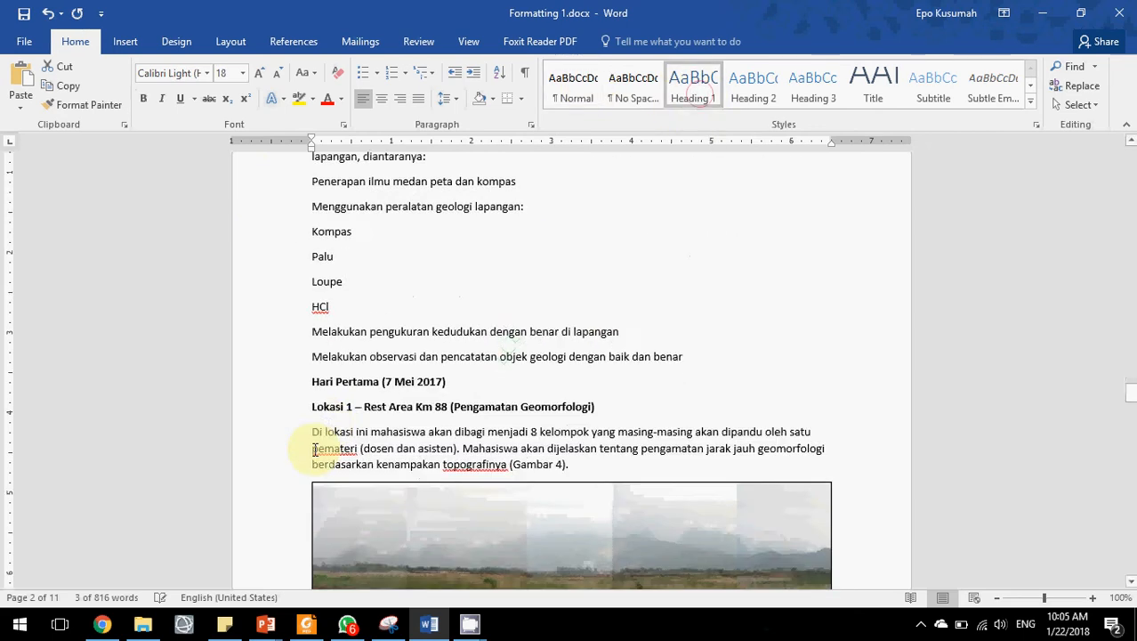
{"action": "left_click", "coordinate": [267, 382]}
{"action": "left_click", "coordinate": [753, 85]}
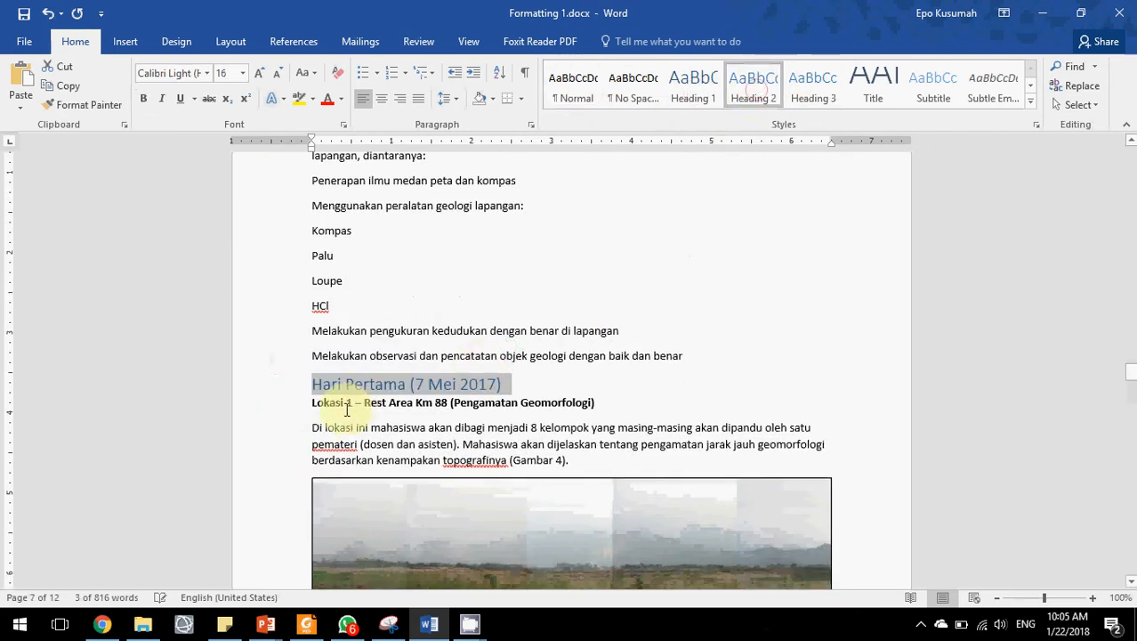
{"action": "left_click", "coordinate": [279, 401]}
{"action": "left_click", "coordinate": [818, 105]}
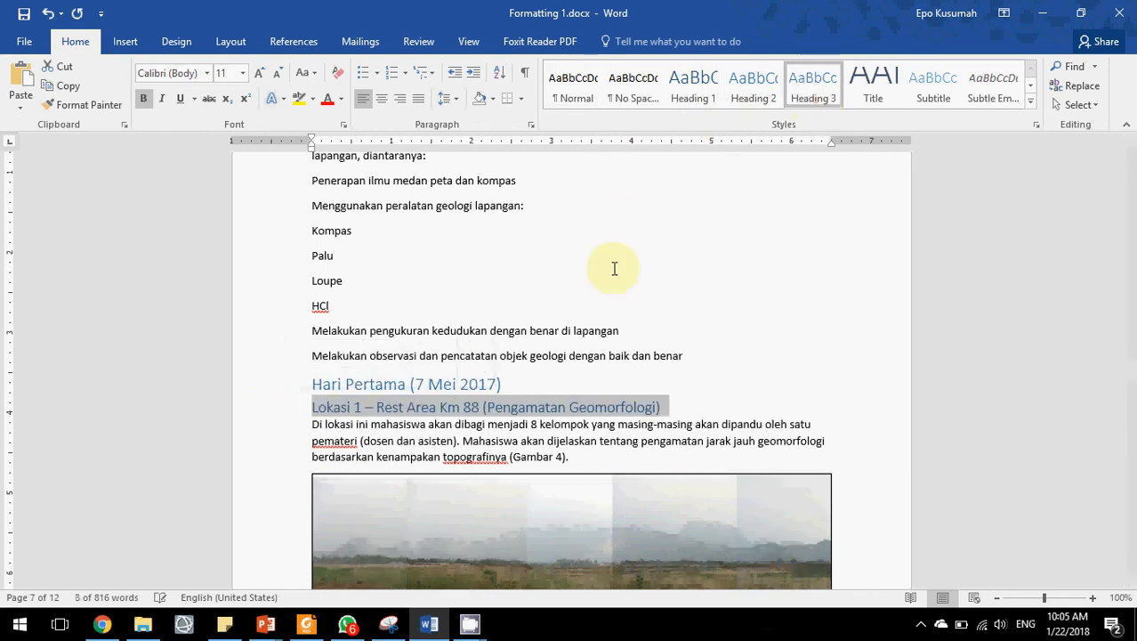
Apply the Heading 3 style to the title "Lokasi 2 – Sungai Cibogo (Batuan sedimen klastik Formasi Citarum)"
{"action": "scroll", "coordinate": [578, 294], "scroll_direction": "down", "scroll_amount": 10}
{"action": "scroll", "coordinate": [545, 316], "scroll_direction": "down", "scroll_amount": 5}
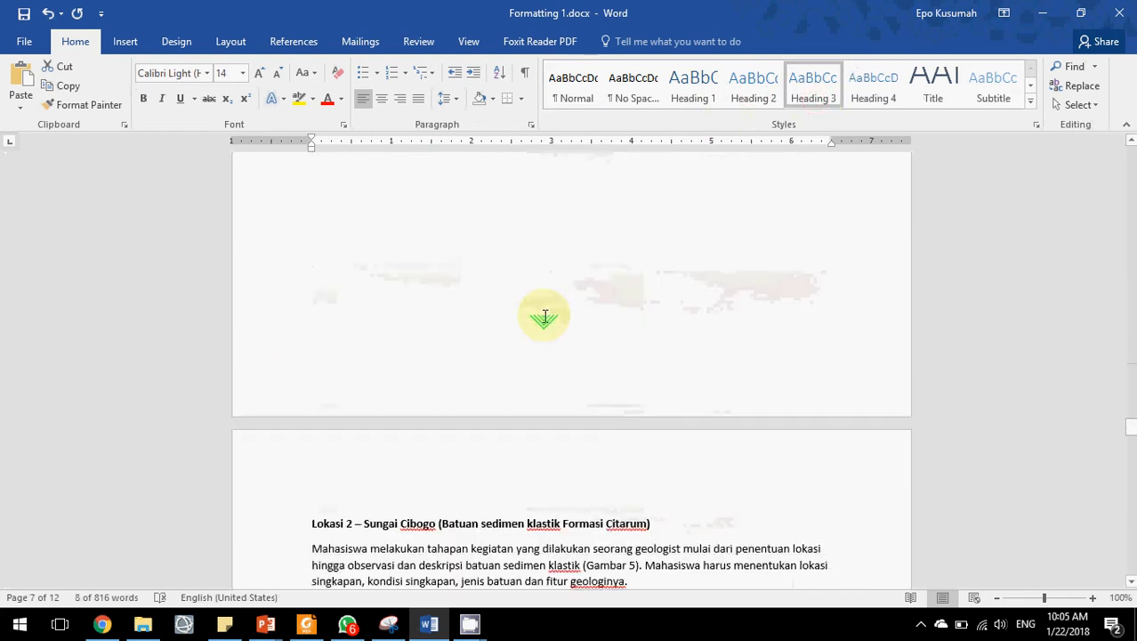
{"action": "left_click", "coordinate": [275, 322]}
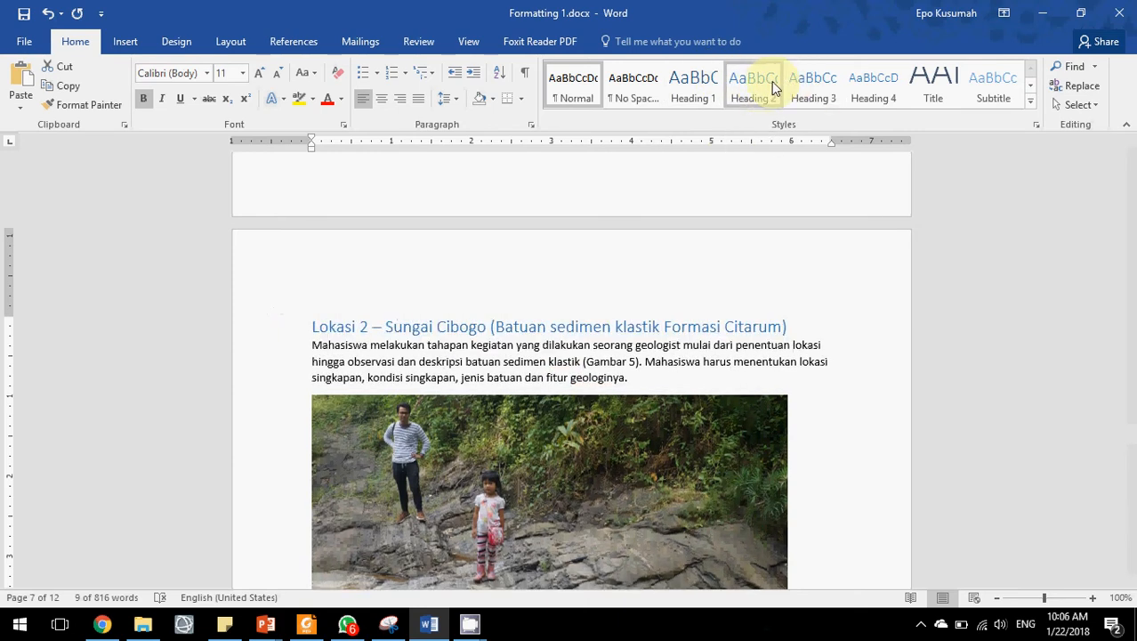
{"action": "left_click", "coordinate": [816, 85]}
Apply the Heading 3 style to the titles "Lokasi 3 – Citatah (Intrusi Andesit)" and "Lokasi 4 – Volkaniklastik"
{"action": "scroll", "coordinate": [358, 368], "scroll_direction": "down", "scroll_amount": 6}
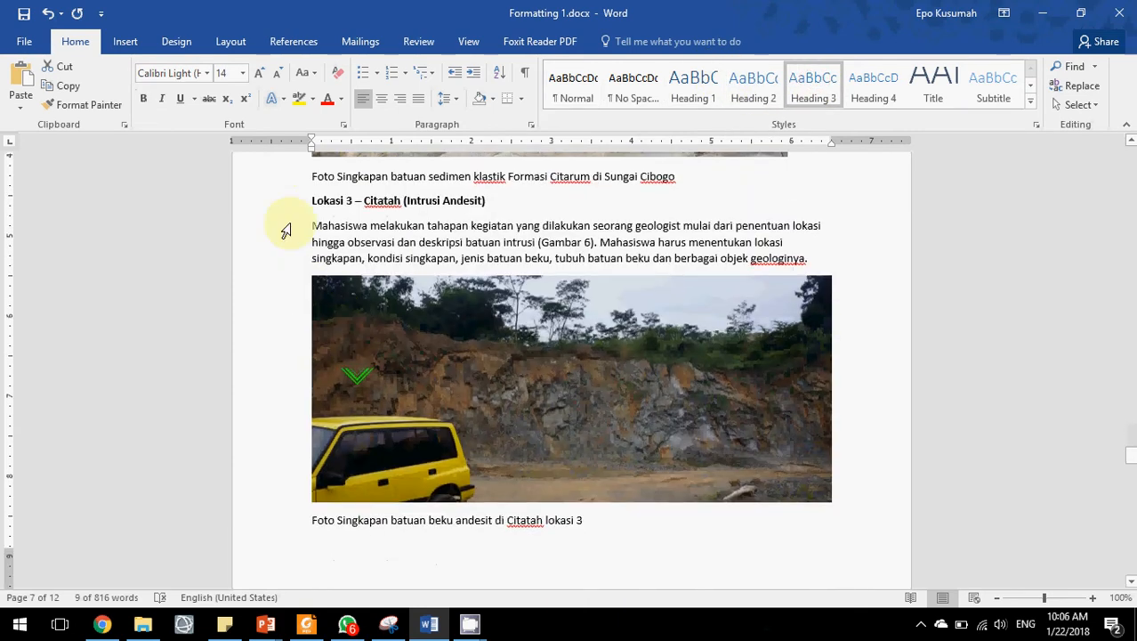
{"action": "left_click", "coordinate": [269, 206]}
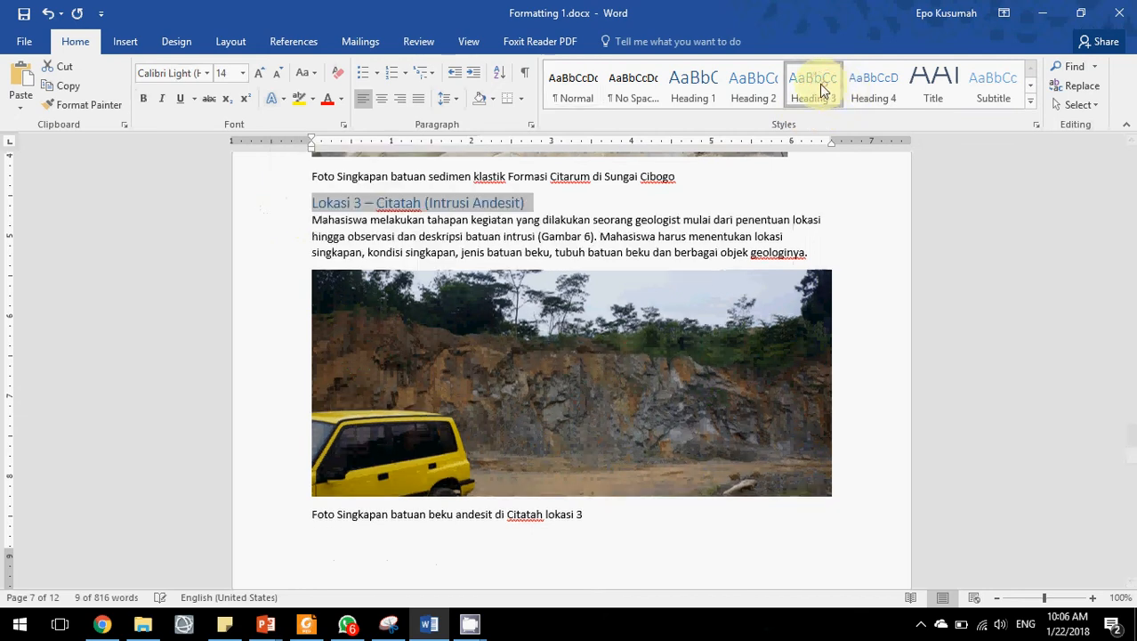
{"action": "left_click", "coordinate": [815, 82]}
{"action": "scroll", "coordinate": [503, 229], "scroll_direction": "down", "scroll_amount": 10}
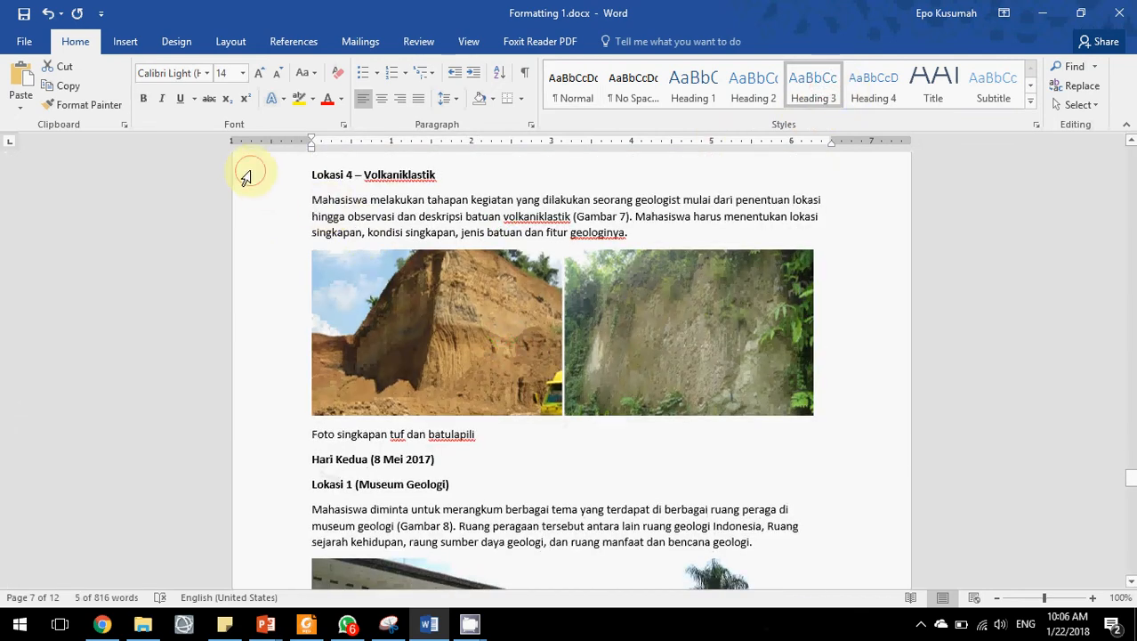
{"action": "left_click", "coordinate": [246, 175]}
{"action": "left_click", "coordinate": [812, 85]}
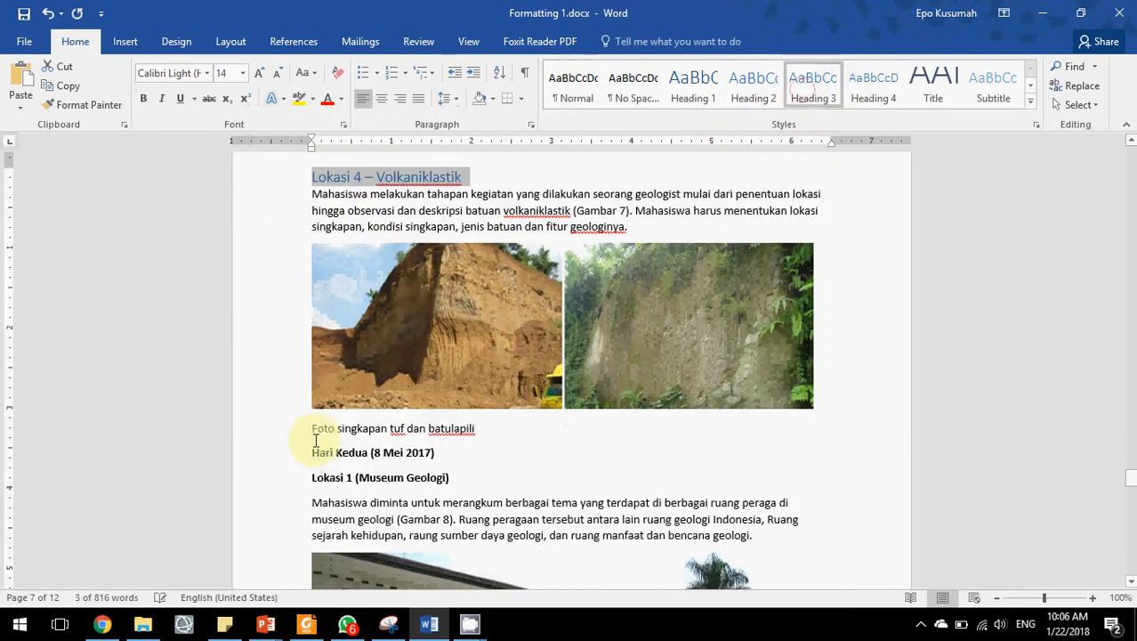
Style "Hari Kedua (8 Mei 2017)" as Heading 2 and "Lokasi 1 (Museum Geologi)" below it as Heading 3
{"action": "left_click", "coordinate": [268, 454]}
{"action": "left_click", "coordinate": [753, 85]}
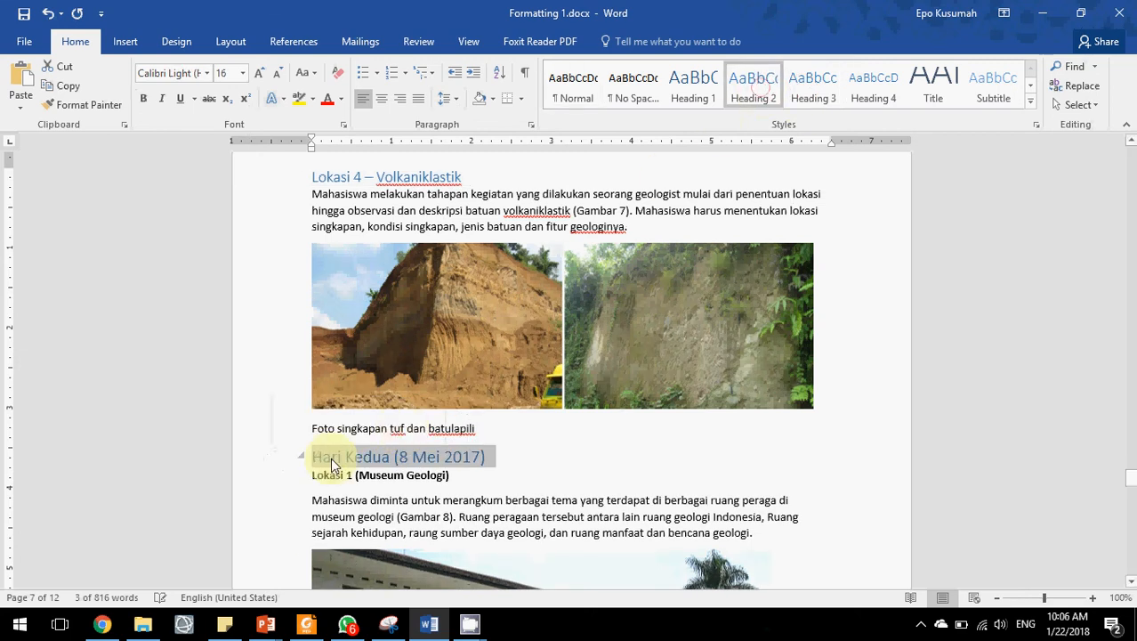
{"action": "left_click", "coordinate": [272, 478]}
{"action": "left_click", "coordinate": [812, 85]}
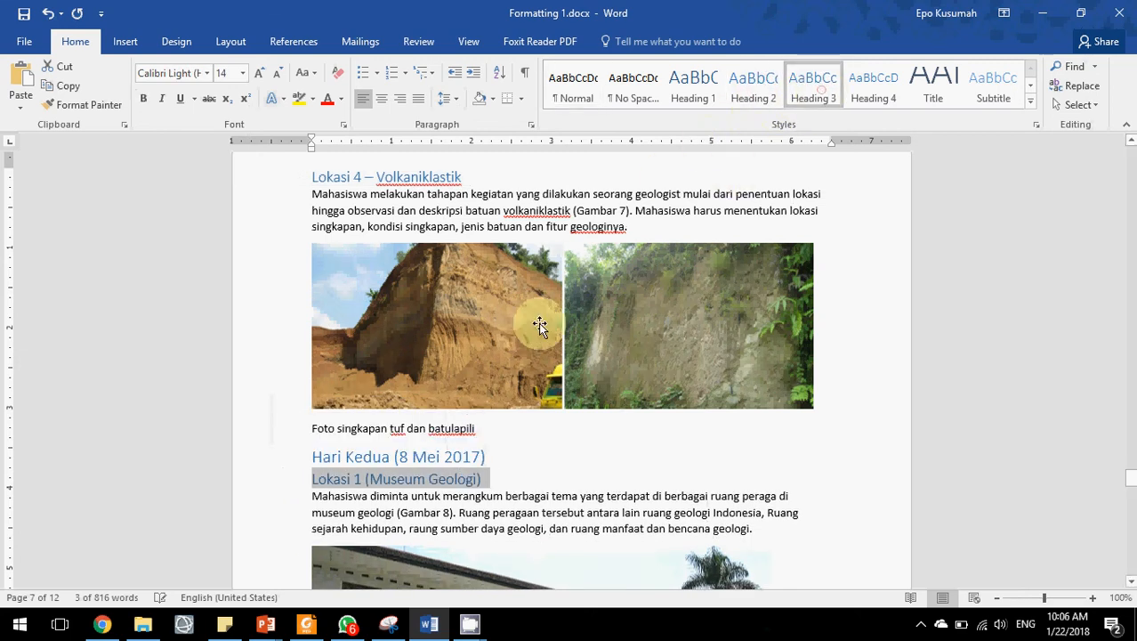
Apply the Heading 3 style to the title "Lokasi 2 (Tangkubanparahu)" above the crater photo
{"action": "scroll", "coordinate": [539, 326], "scroll_direction": "down", "scroll_amount": 15}
{"action": "scroll", "coordinate": [305, 290], "scroll_direction": "down", "scroll_amount": 5}
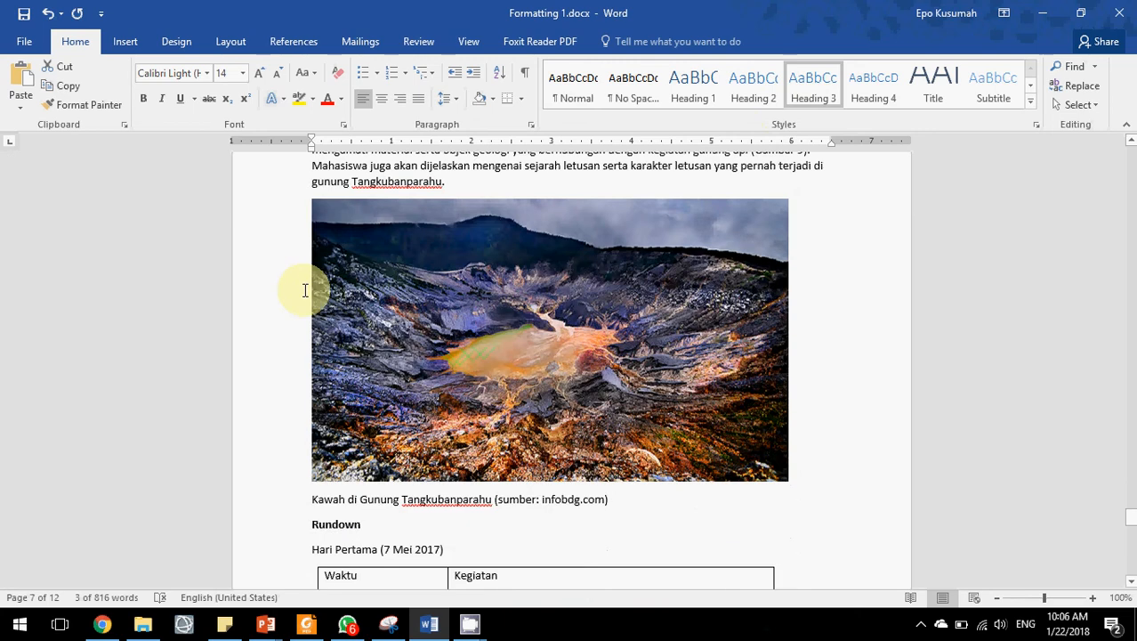
{"action": "scroll", "coordinate": [304, 291], "scroll_direction": "up", "scroll_amount": 2}
{"action": "left_click", "coordinate": [268, 186]}
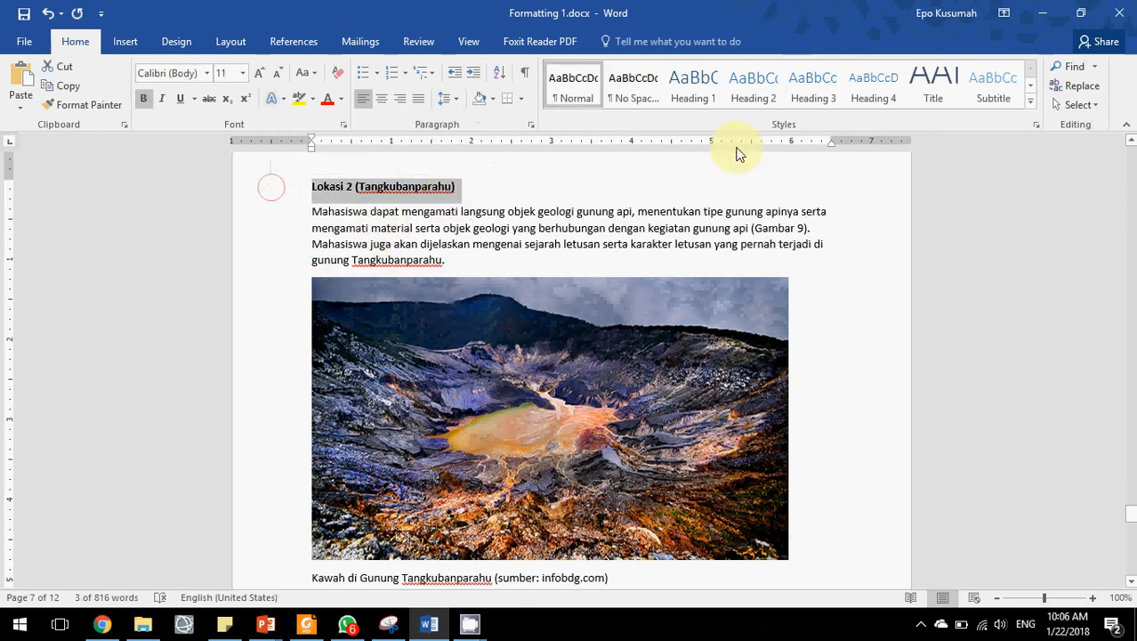
{"action": "left_click", "coordinate": [813, 85]}
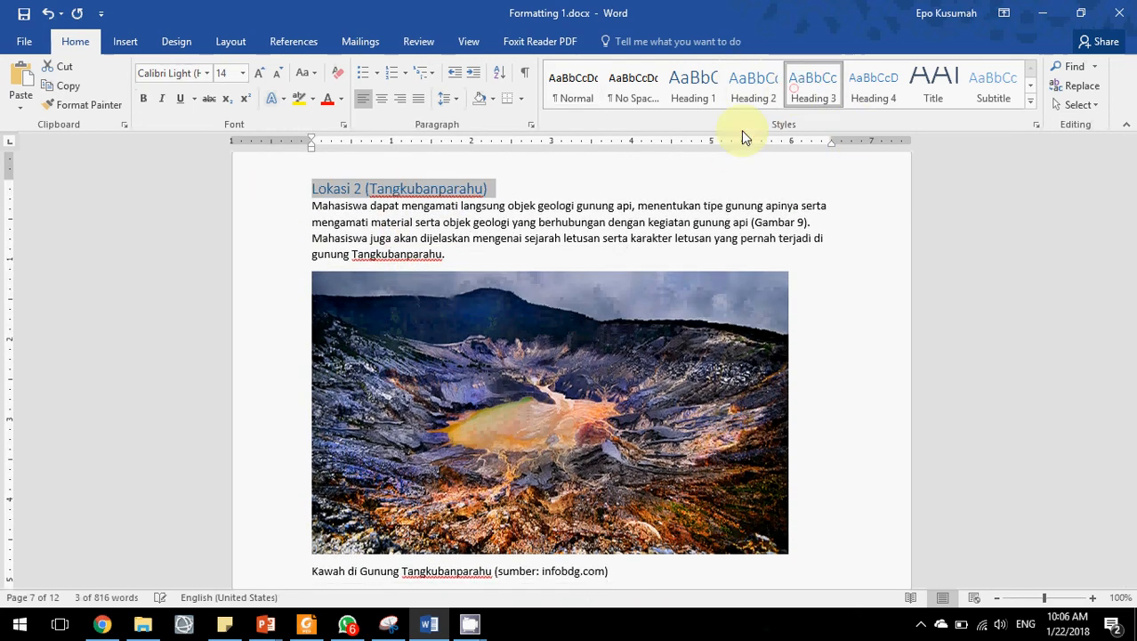
Apply the Heading 1 style to the section title "Rundown" above the first day's schedule table
{"action": "scroll", "coordinate": [406, 331], "scroll_direction": "down", "scroll_amount": 4}
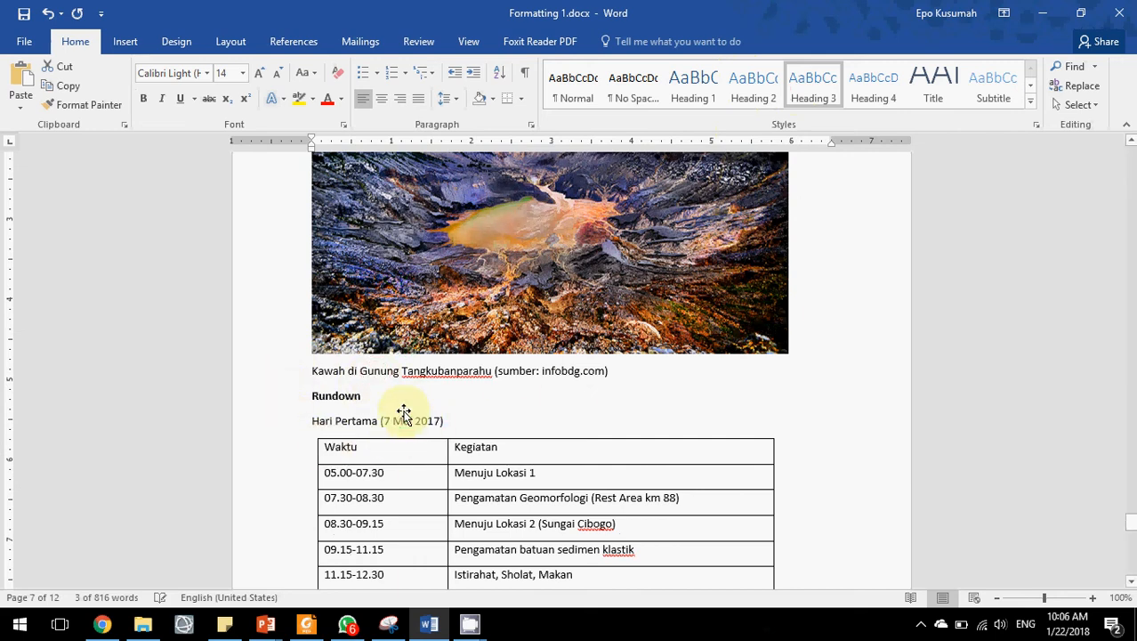
{"action": "scroll", "coordinate": [322, 374], "scroll_direction": "down", "scroll_amount": 1}
{"action": "left_click", "coordinate": [256, 368]}
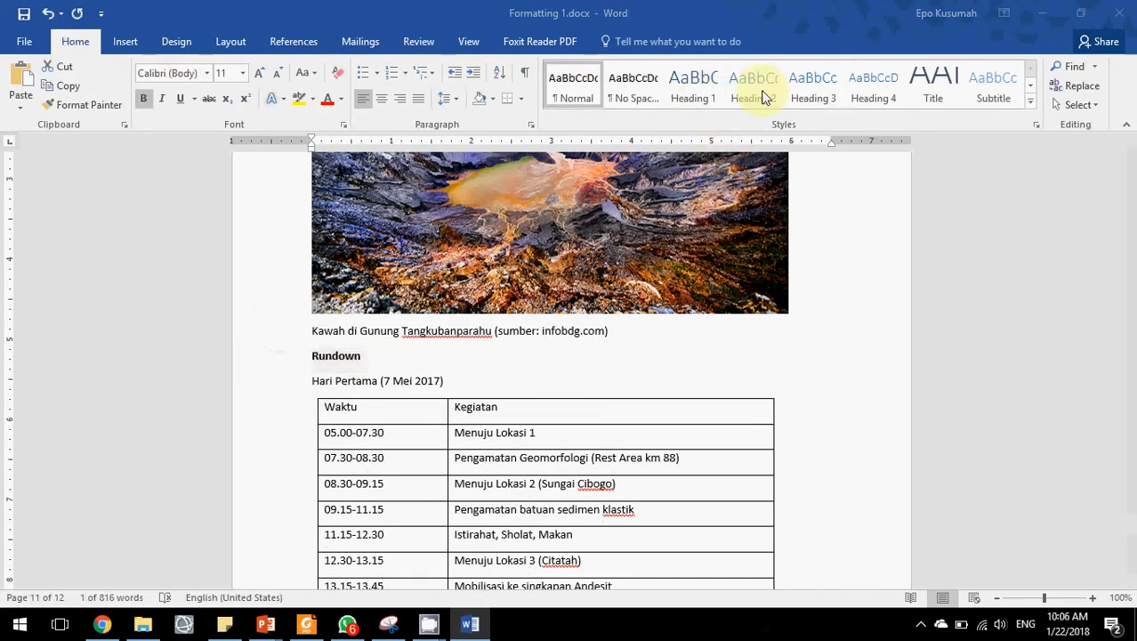
{"action": "left_click", "coordinate": [700, 91]}
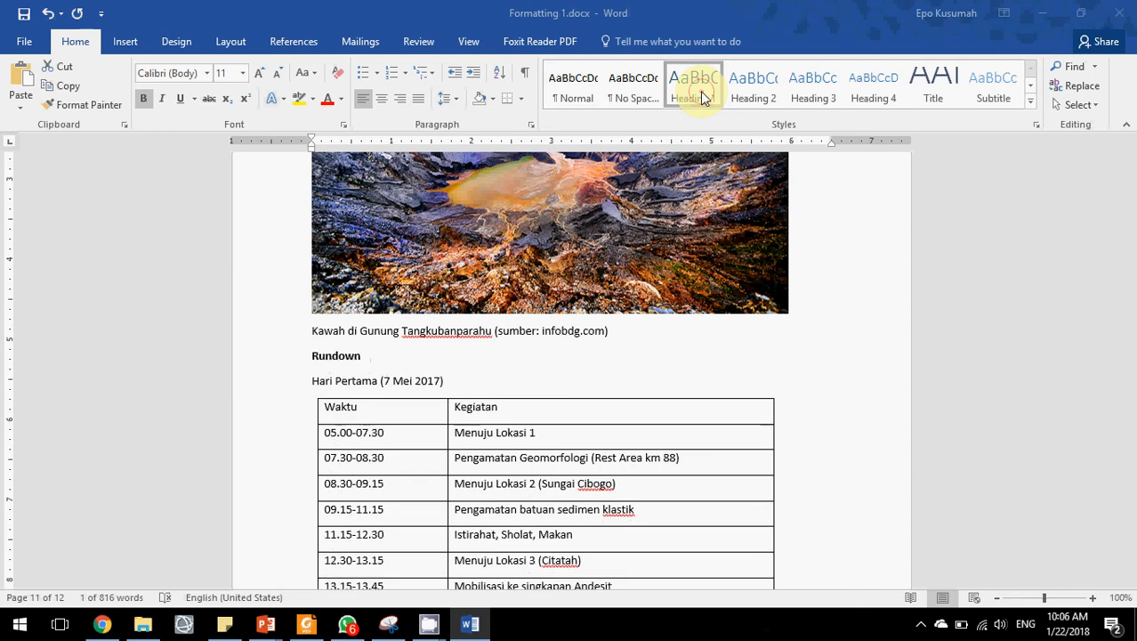
{"action": "left_click", "coordinate": [645, 379]}
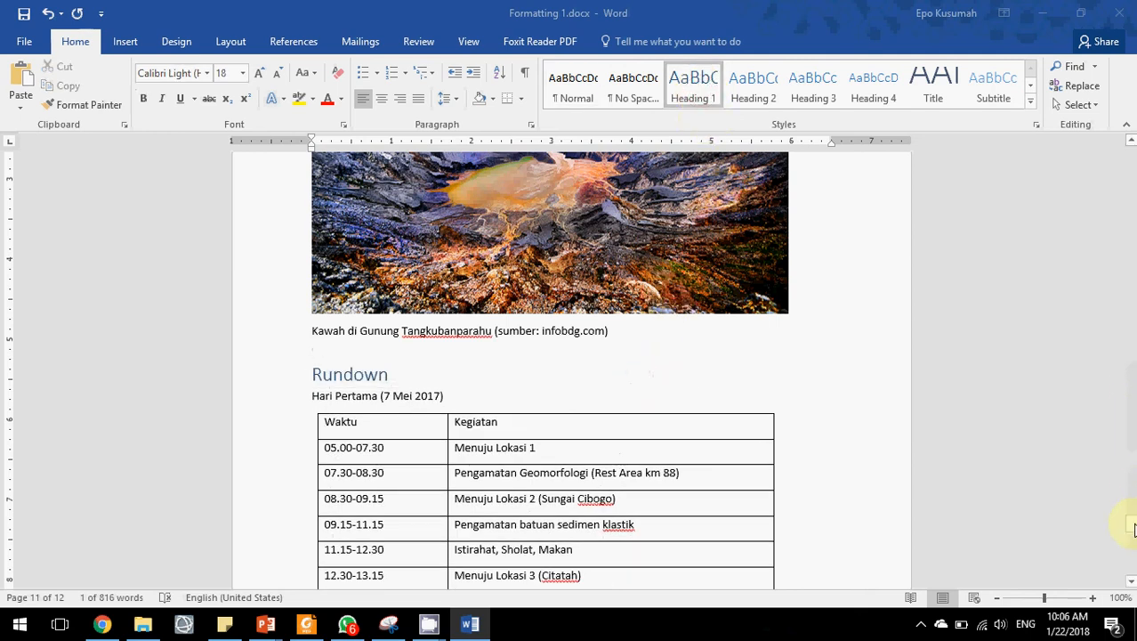
Return to the "Latar Belakang" section and compare the style assigned to its heading with that of its body paragraphs
{"action": "left_click_drag", "start_coordinate": [1121, 463], "coordinate": [1125, 193]}
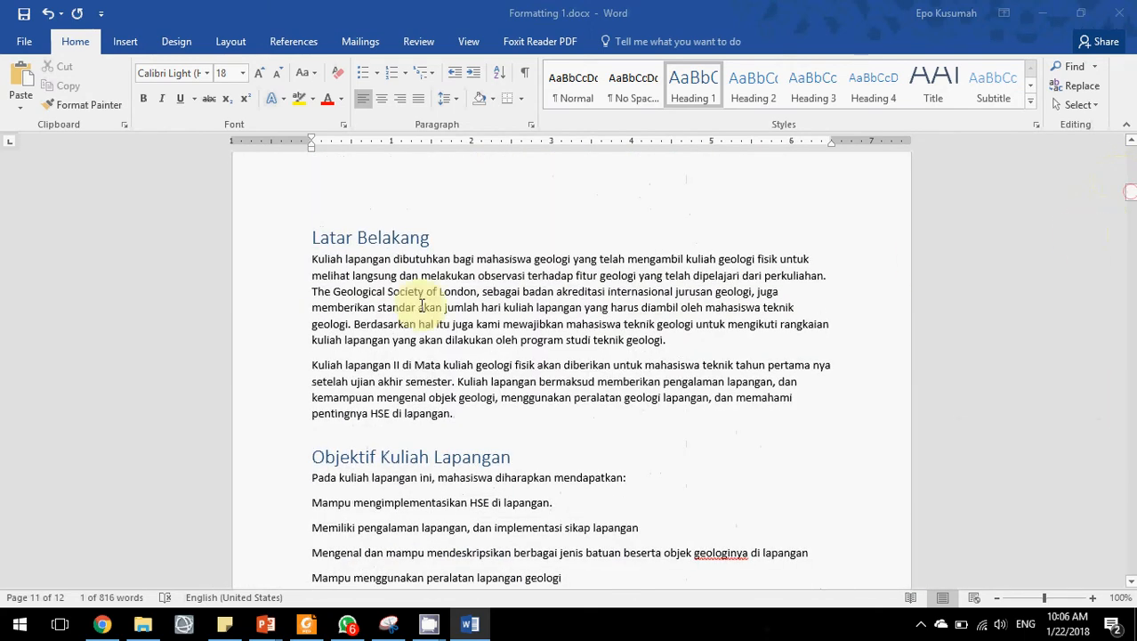
{"action": "left_click", "coordinate": [404, 302]}
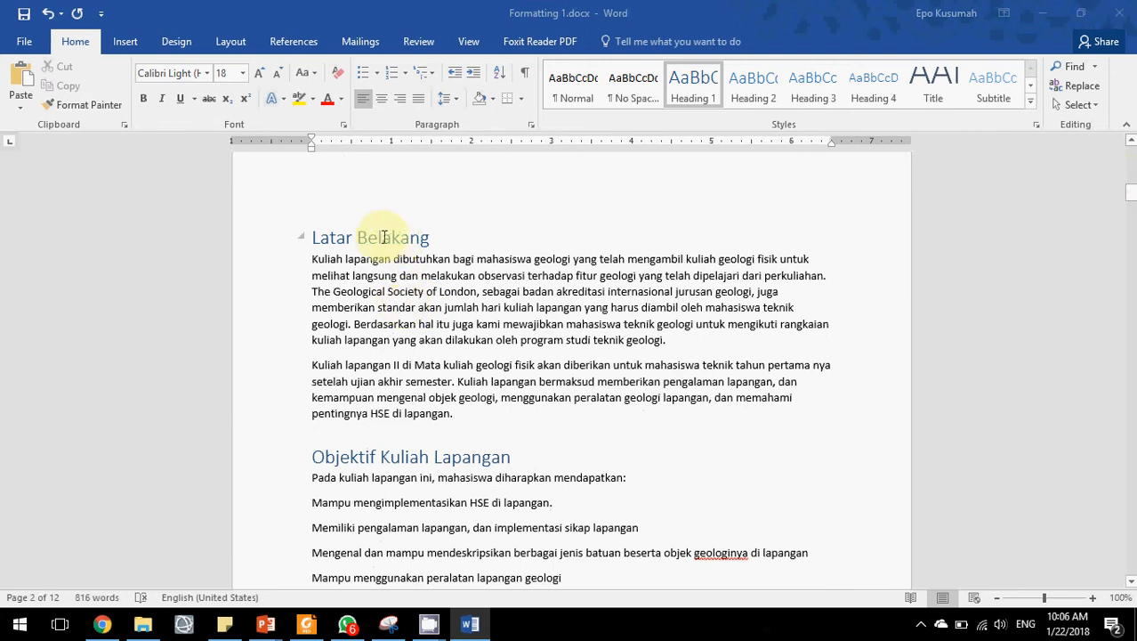
{"action": "left_click", "coordinate": [462, 315]}
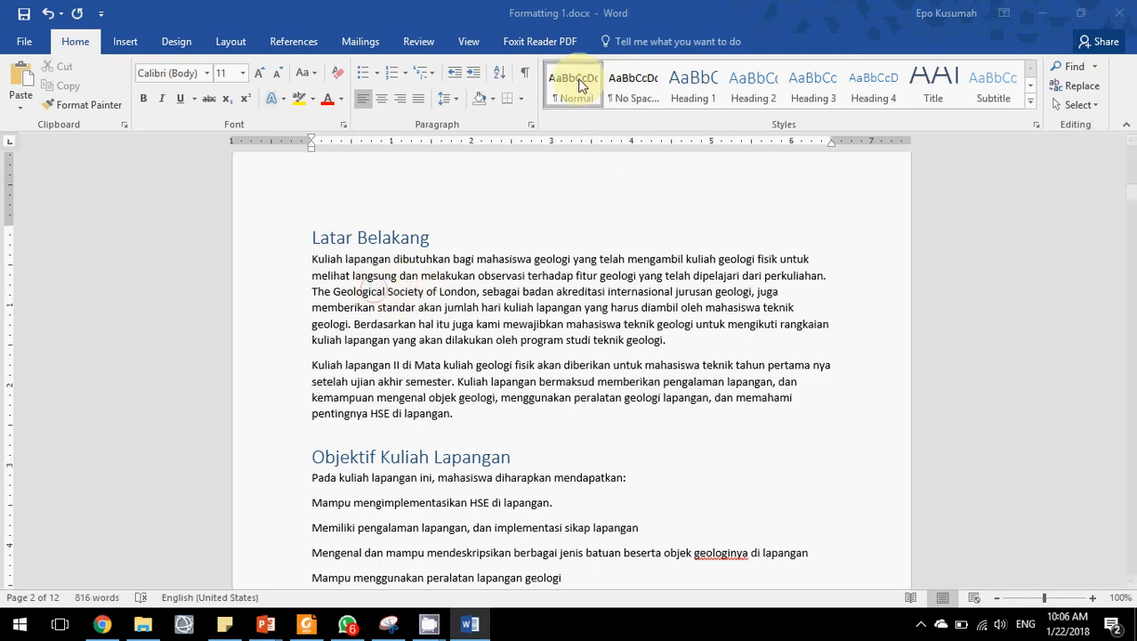
{"action": "left_click", "coordinate": [485, 327]}
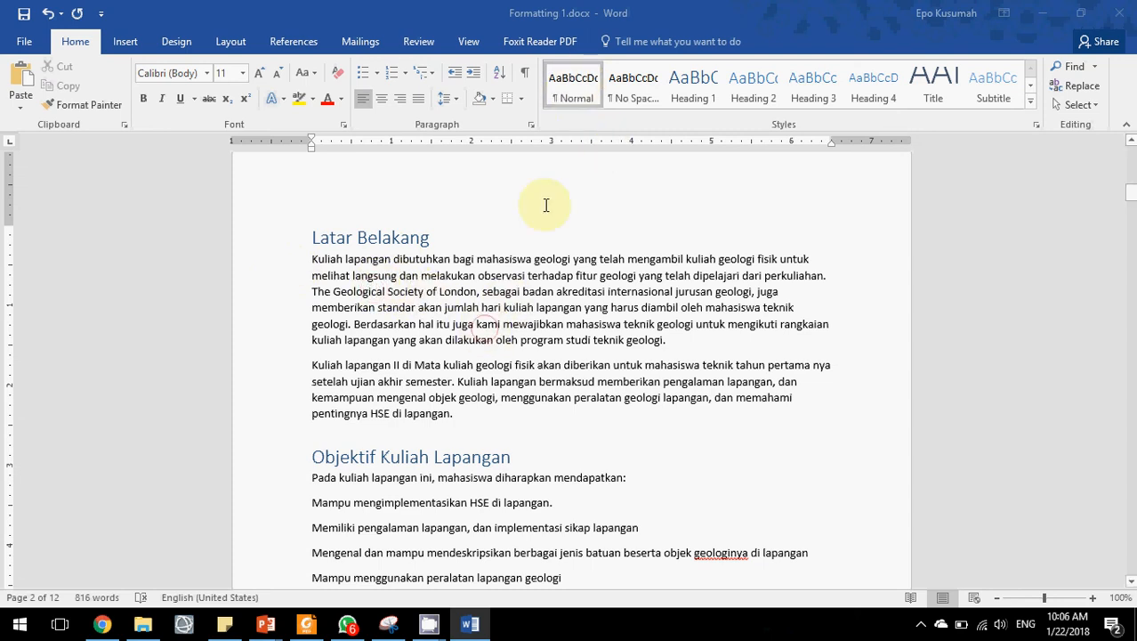
{"action": "left_click", "coordinate": [370, 239]}
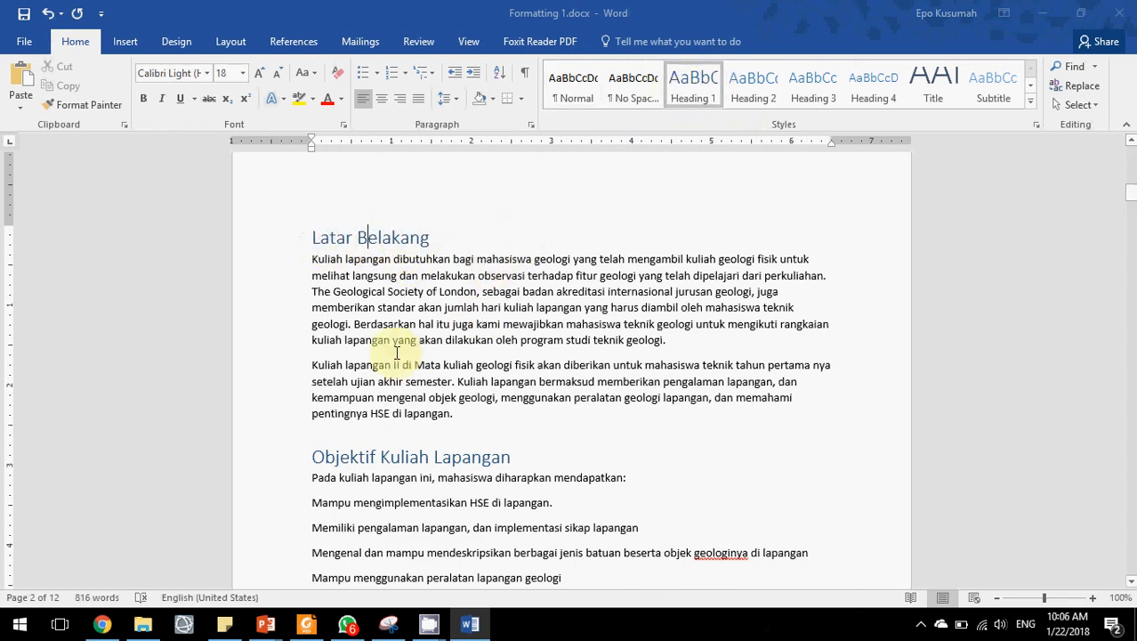
{"action": "left_click", "coordinate": [360, 309]}
{"action": "left_click", "coordinate": [360, 340]}
{"action": "left_click", "coordinate": [378, 391]}
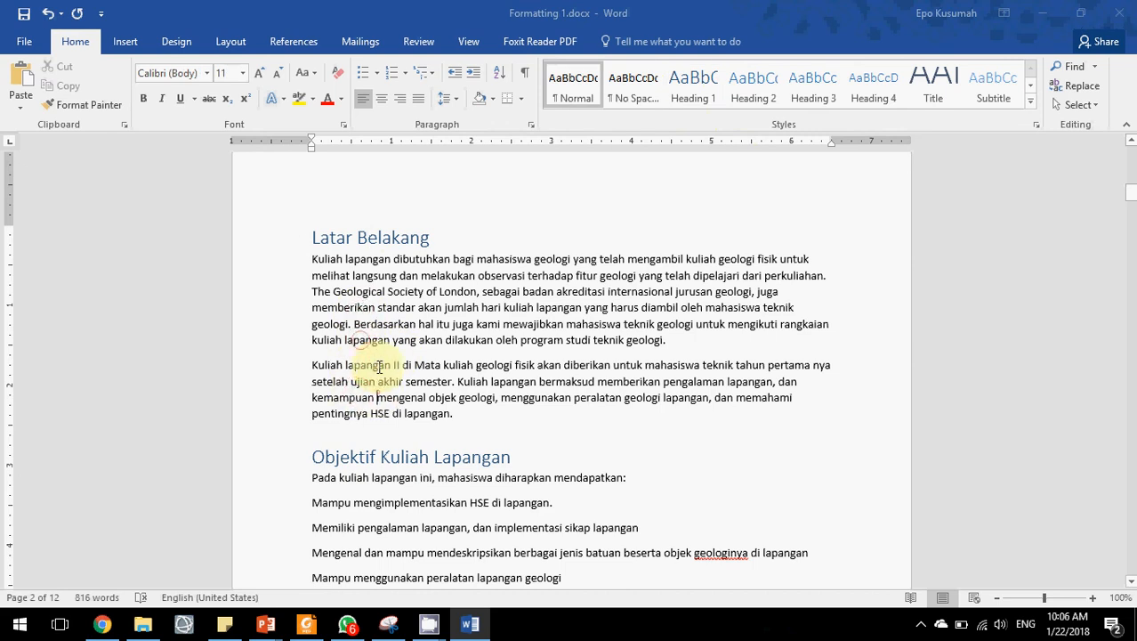
{"action": "left_click", "coordinate": [384, 342]}
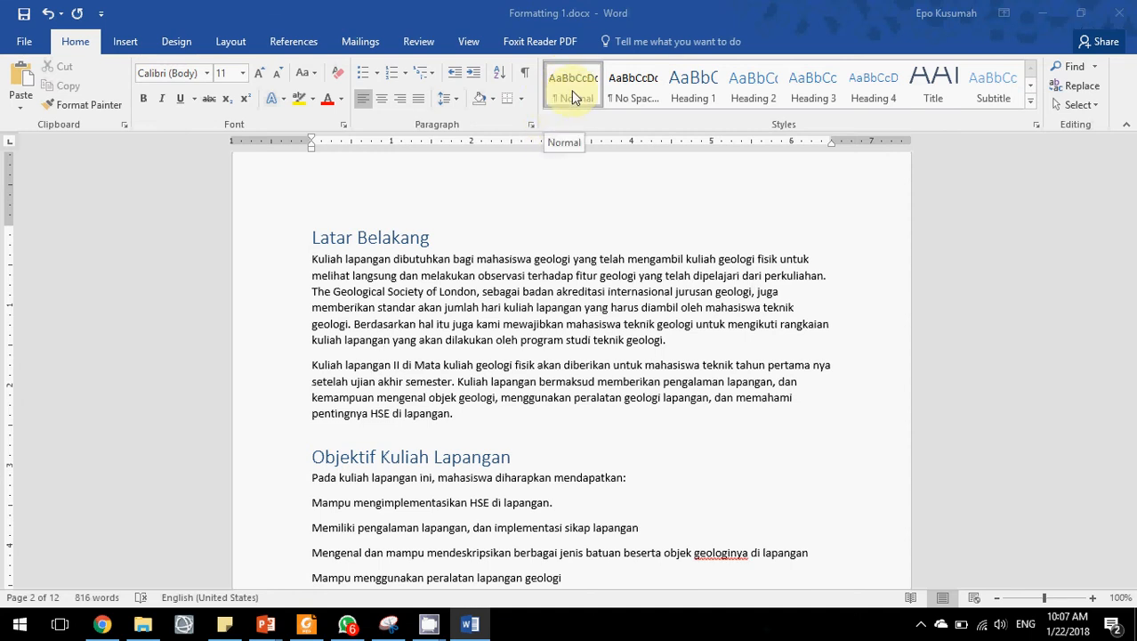
{"action": "left_click", "coordinate": [396, 234]}
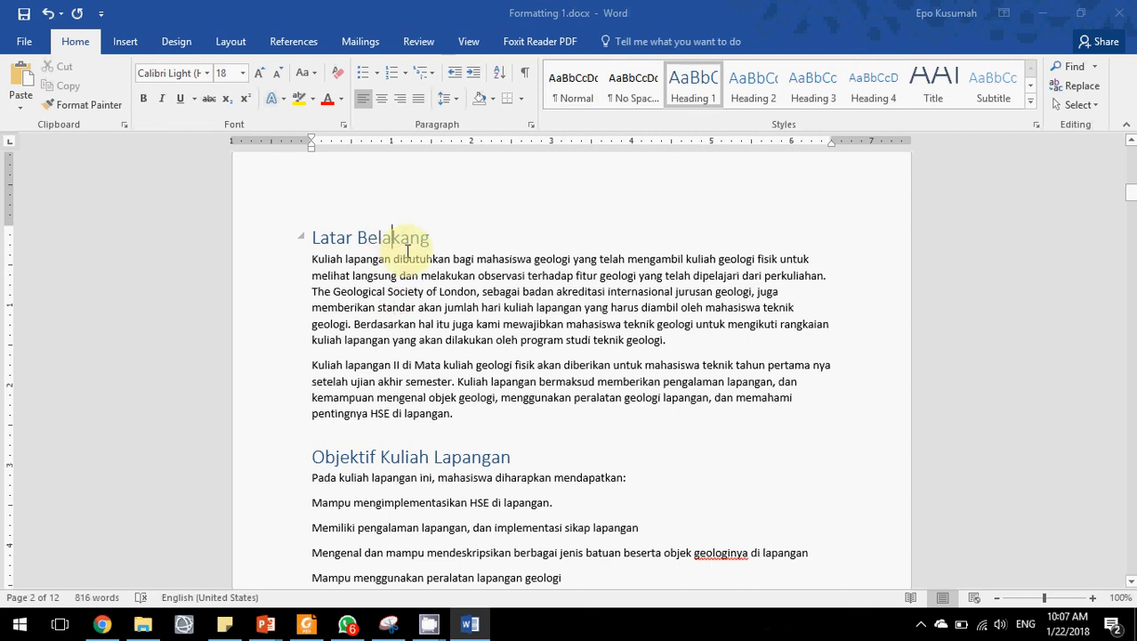
Check the style assigned to the headings "Latar Belakang" and "Objektif Kuliah Lapangan" by selecting each of them
{"action": "left_click", "coordinate": [238, 252]}
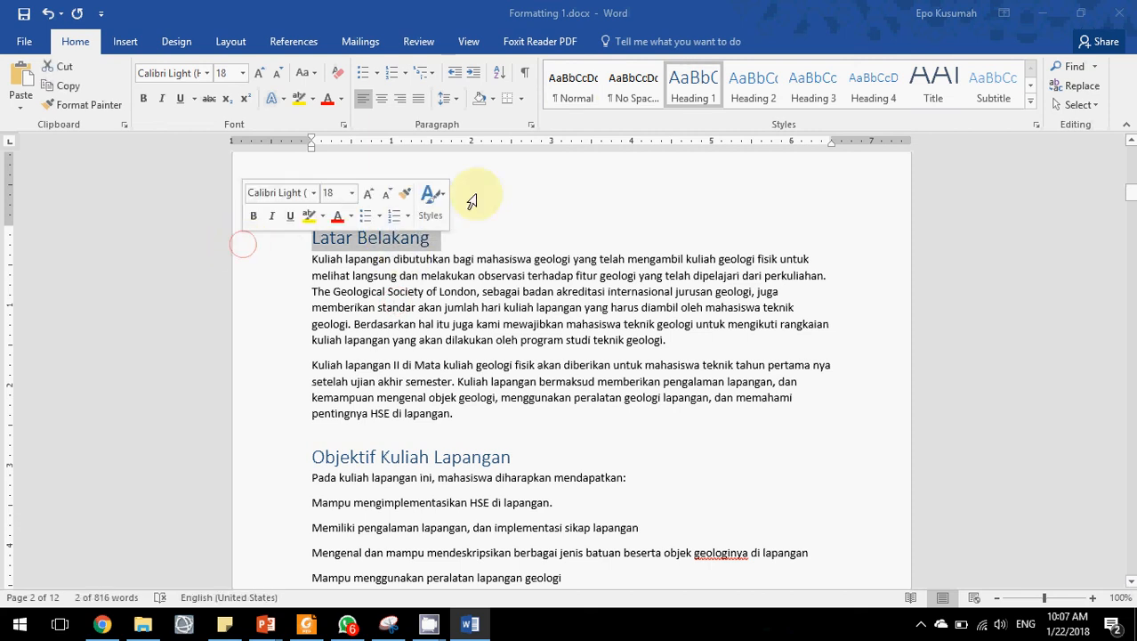
{"action": "left_click", "coordinate": [264, 460]}
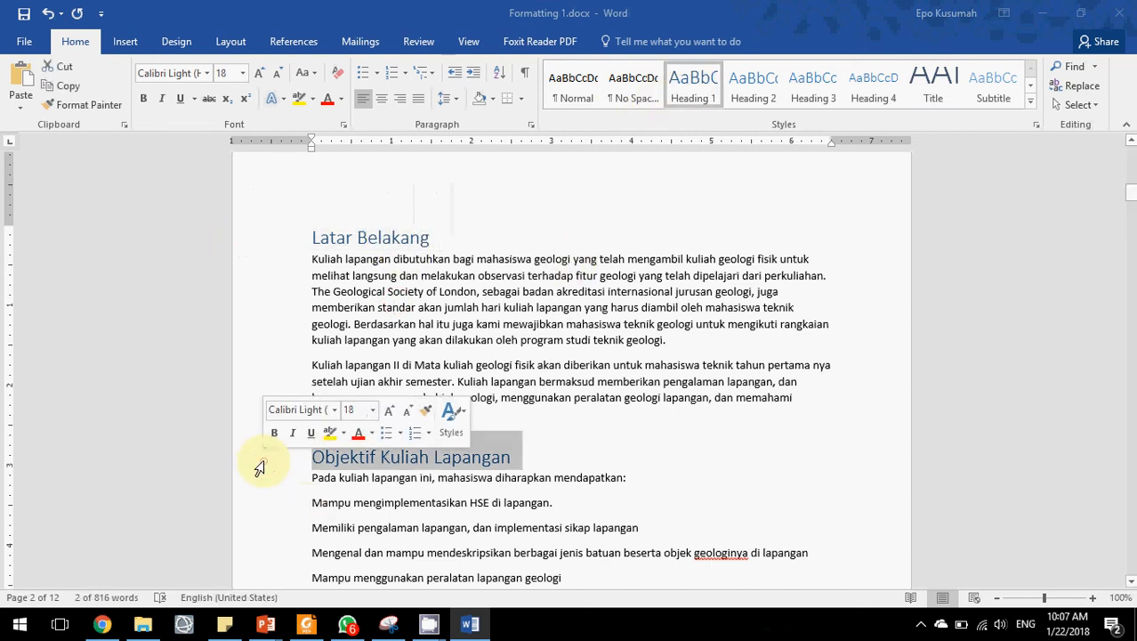
{"action": "left_click", "coordinate": [543, 354]}
{"action": "left_click", "coordinate": [249, 237]}
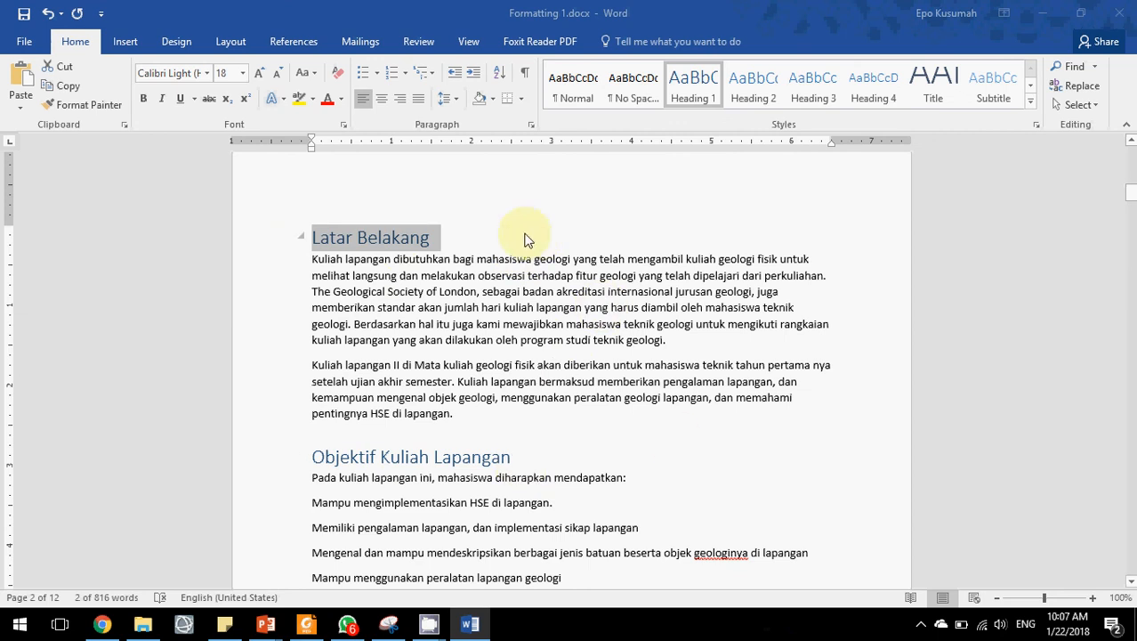
{"action": "left_click", "coordinate": [525, 238]}
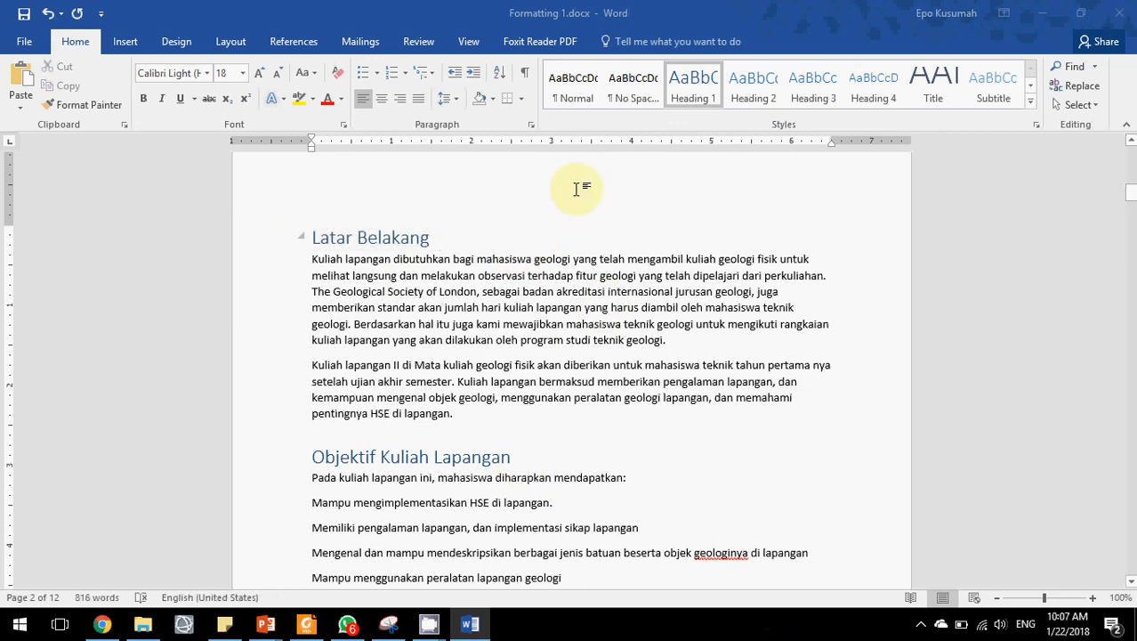
Modify the Heading 1 style so that its font colour is the standard red
{"action": "right_click", "coordinate": [705, 111]}
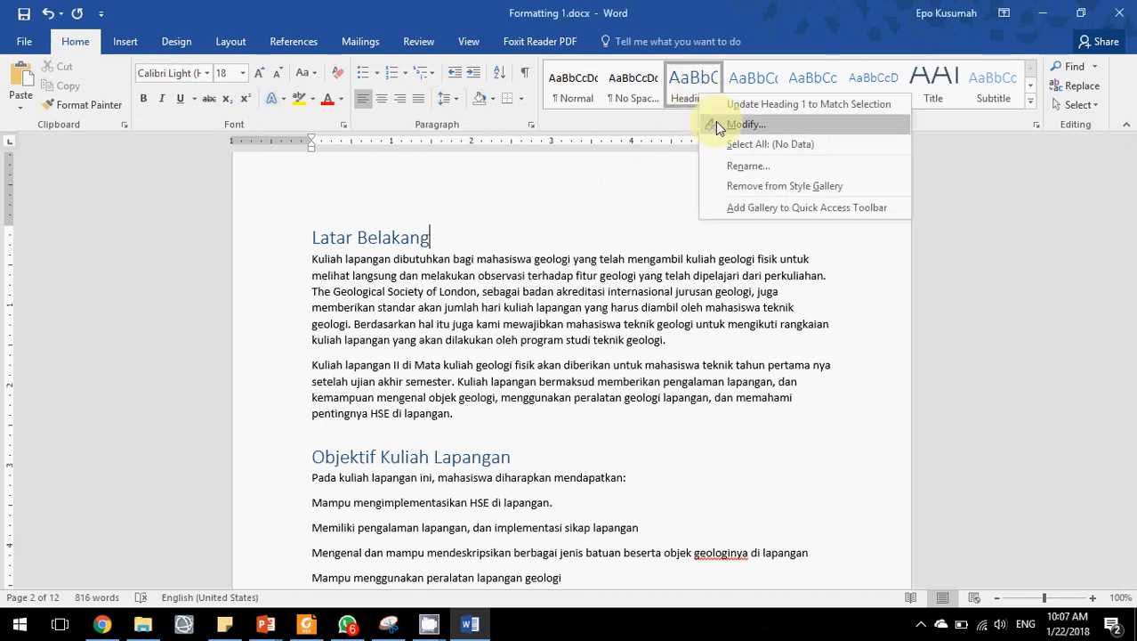
{"action": "left_click", "coordinate": [439, 236]}
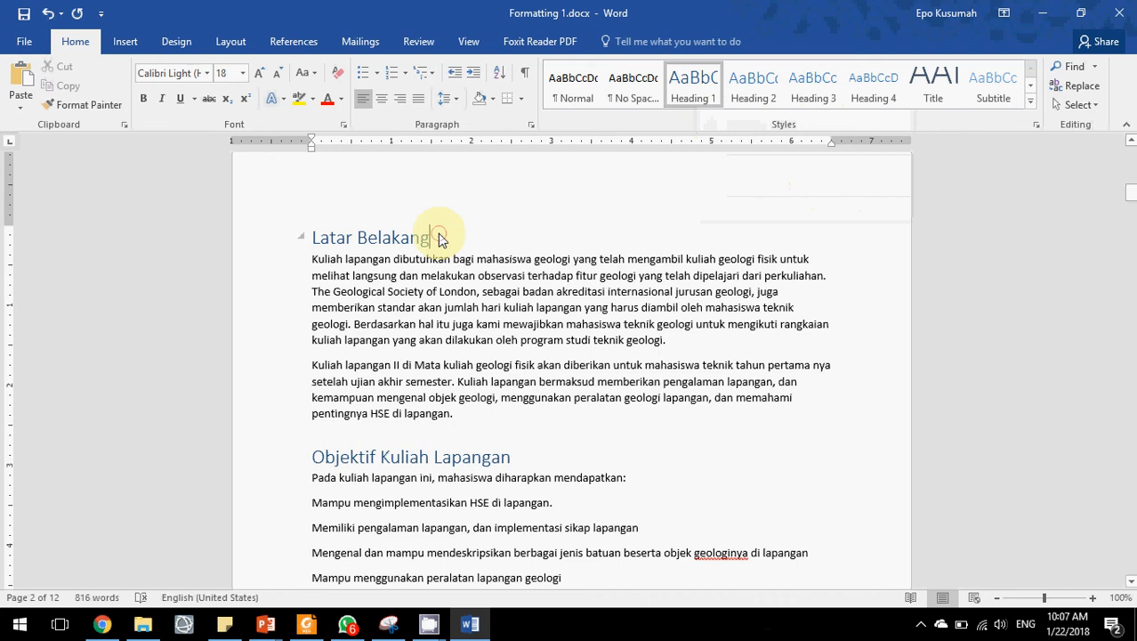
{"action": "right_click", "coordinate": [702, 87]}
{"action": "left_click", "coordinate": [726, 119]}
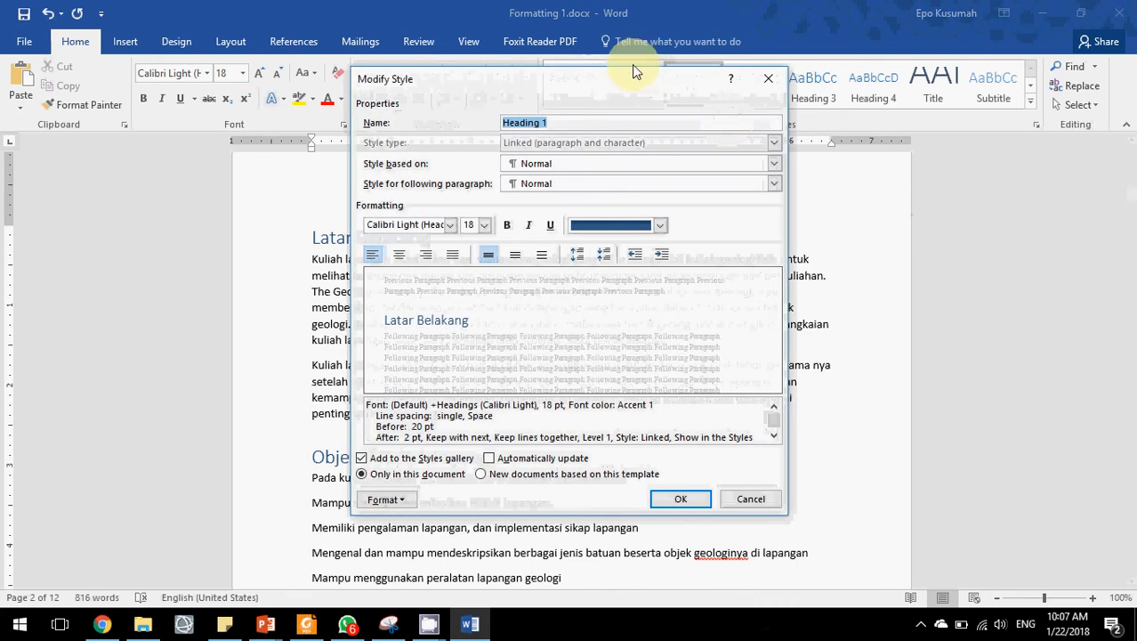
{"action": "left_click_drag", "start_coordinate": [630, 86], "coordinate": [868, 79]}
{"action": "left_click", "coordinate": [851, 215]}
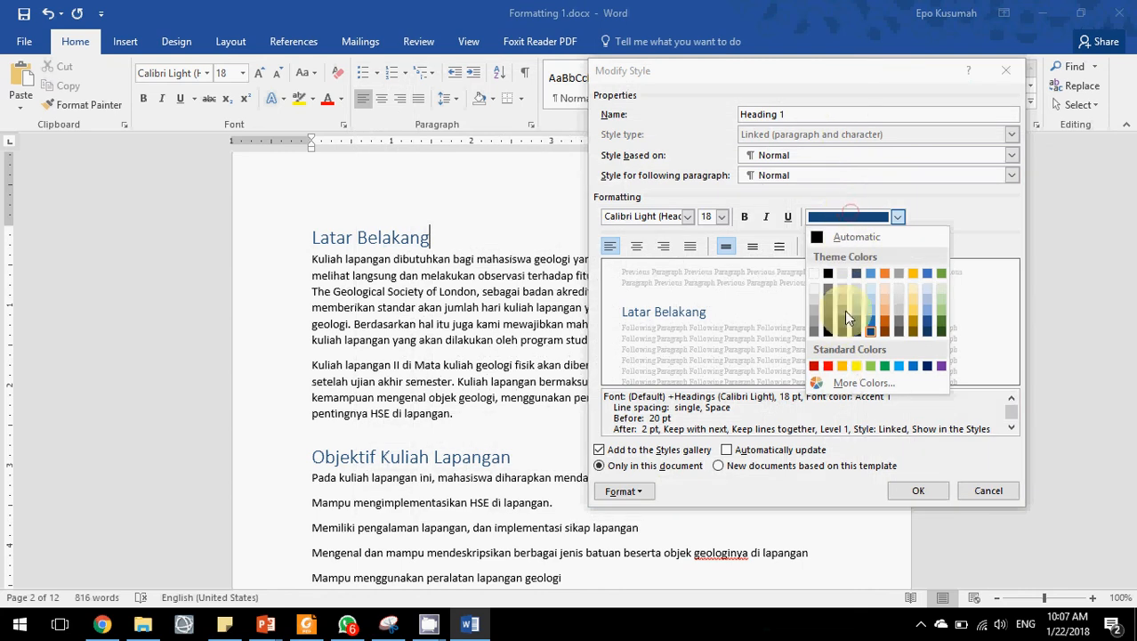
{"action": "left_click", "coordinate": [827, 366]}
{"action": "left_click", "coordinate": [915, 492]}
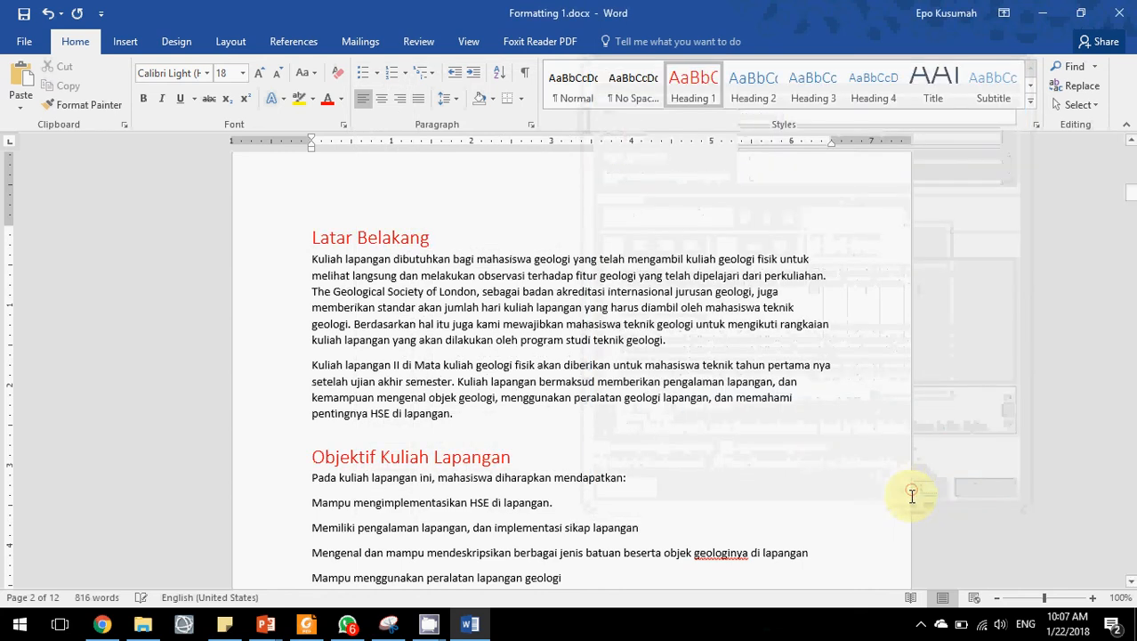
Modify the Heading 1 style again, setting its font colour to light gold (Accent 4)
{"action": "scroll", "coordinate": [470, 552], "scroll_direction": "down", "scroll_amount": 10}
{"action": "scroll", "coordinate": [481, 525], "scroll_direction": "down", "scroll_amount": 15}
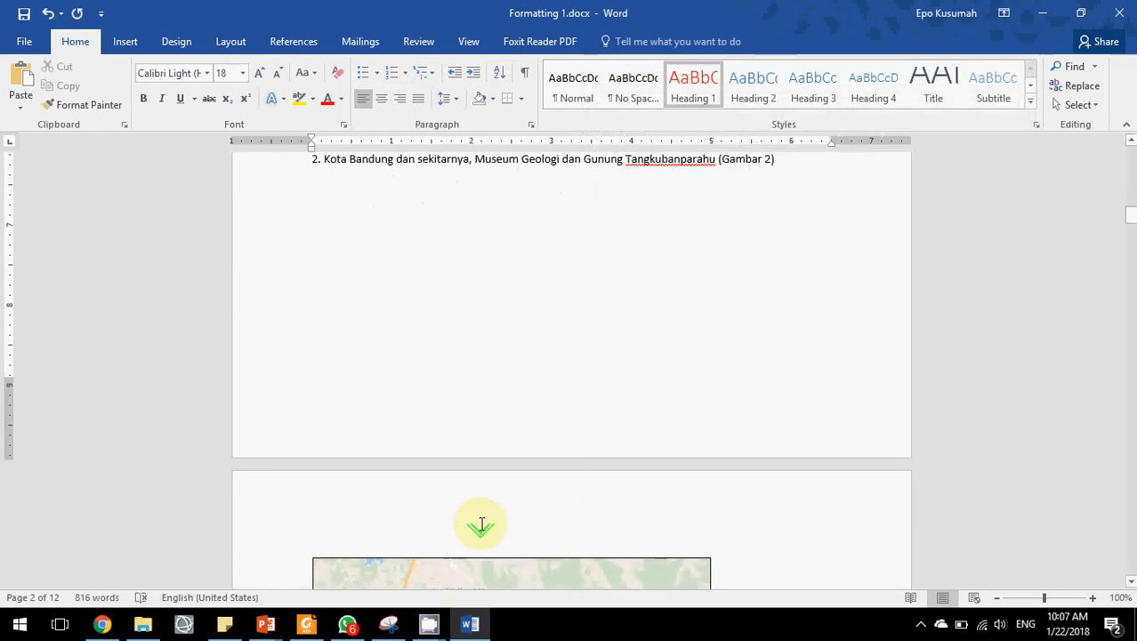
{"action": "scroll", "coordinate": [480, 525], "scroll_direction": "down", "scroll_amount": 9}
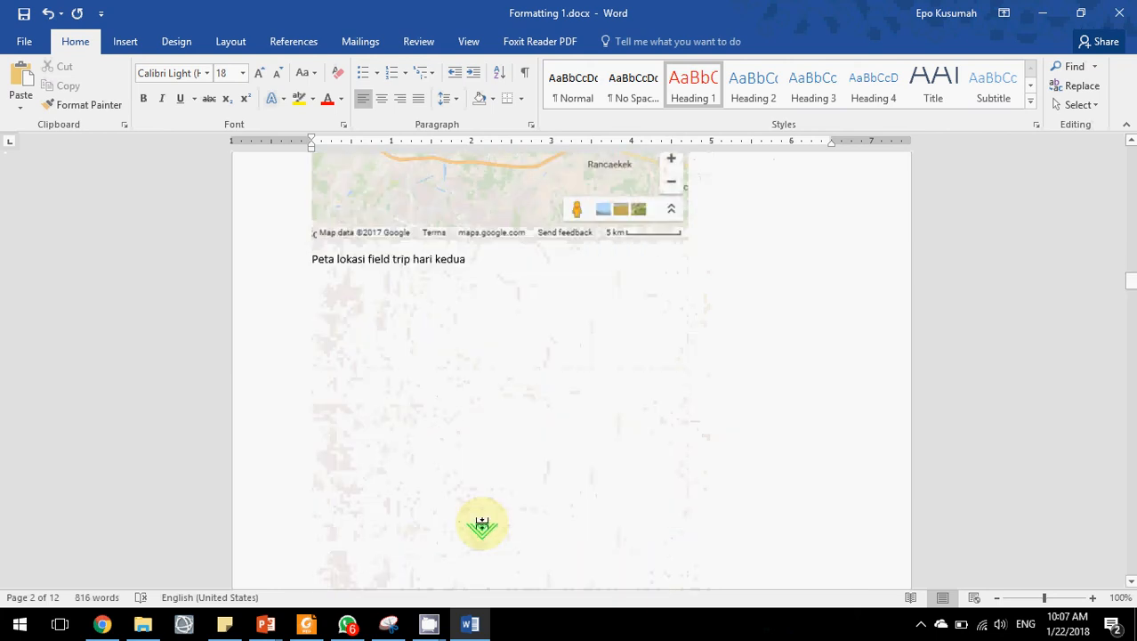
{"action": "scroll", "coordinate": [632, 373], "scroll_direction": "up", "scroll_amount": 3}
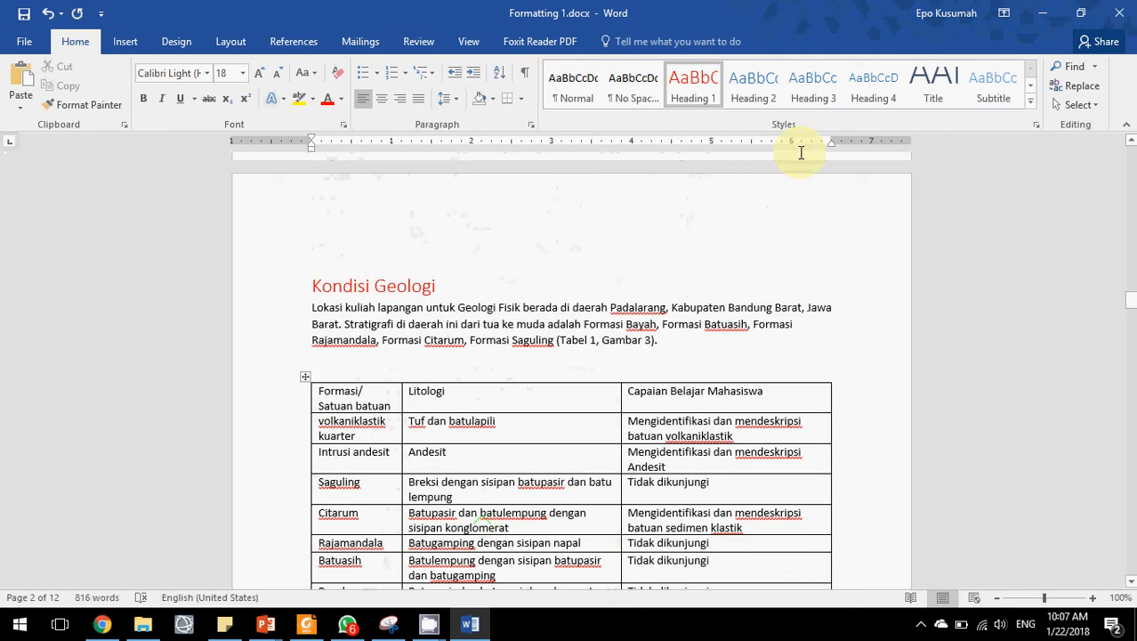
{"action": "right_click", "coordinate": [696, 82]}
{"action": "left_click", "coordinate": [763, 122]}
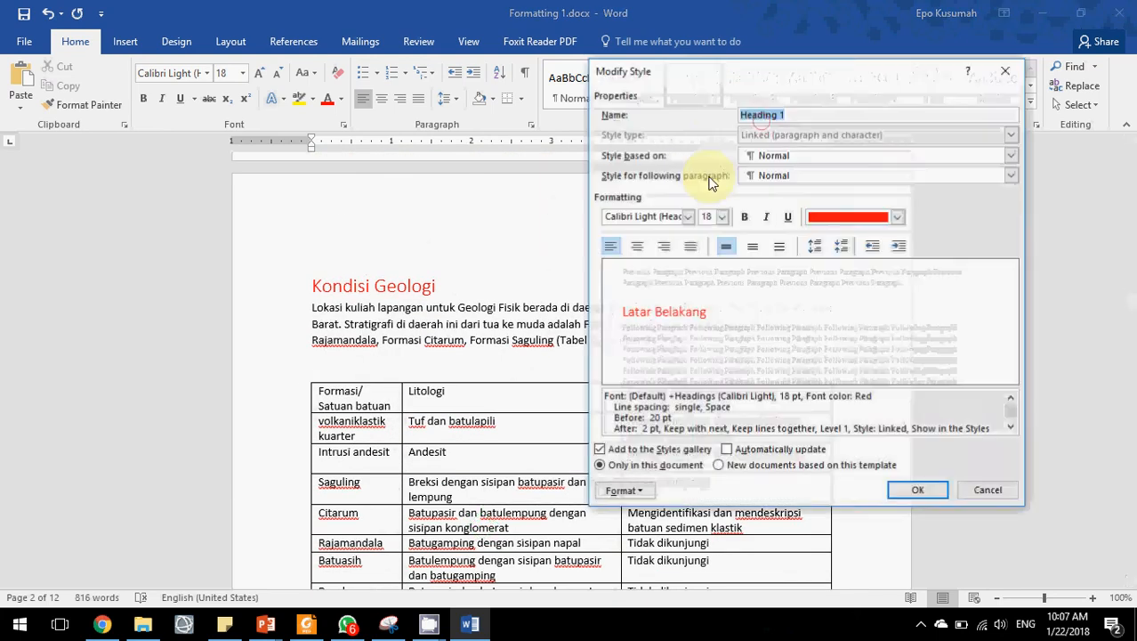
{"action": "left_click", "coordinate": [849, 217]}
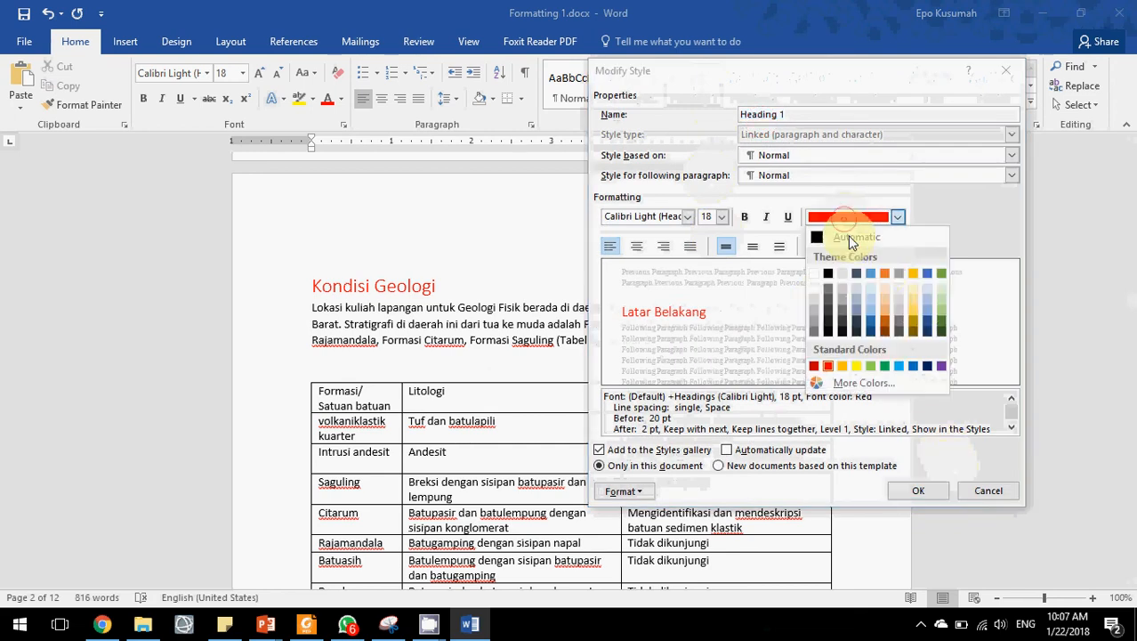
{"action": "left_click", "coordinate": [908, 267]}
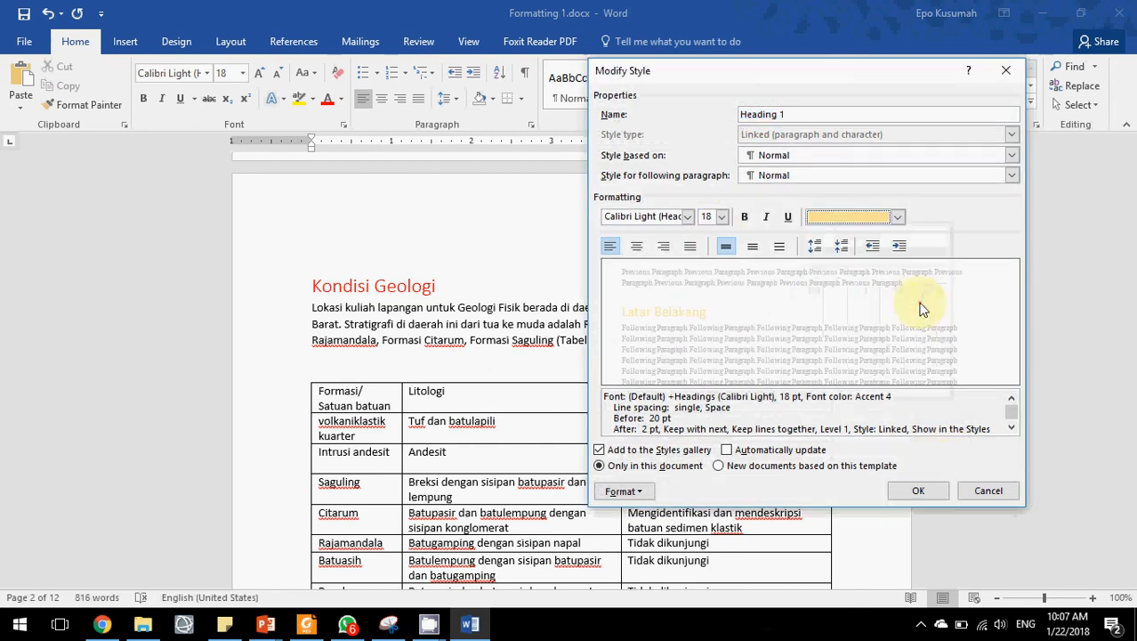
{"action": "left_click", "coordinate": [925, 490]}
Try a black text highlight on the "Latar Belakang" heading and undo it, leaving the heading selected
{"action": "left_click_drag", "start_coordinate": [1131, 310], "coordinate": [1124, 198]}
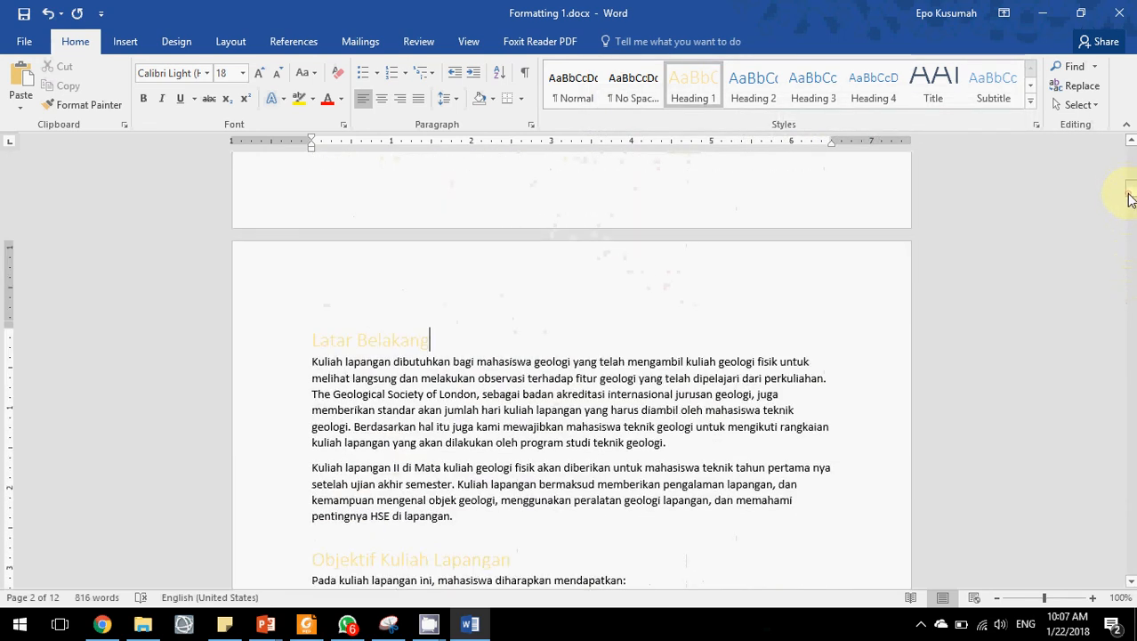
{"action": "scroll", "coordinate": [293, 360], "scroll_direction": "down", "scroll_amount": 2}
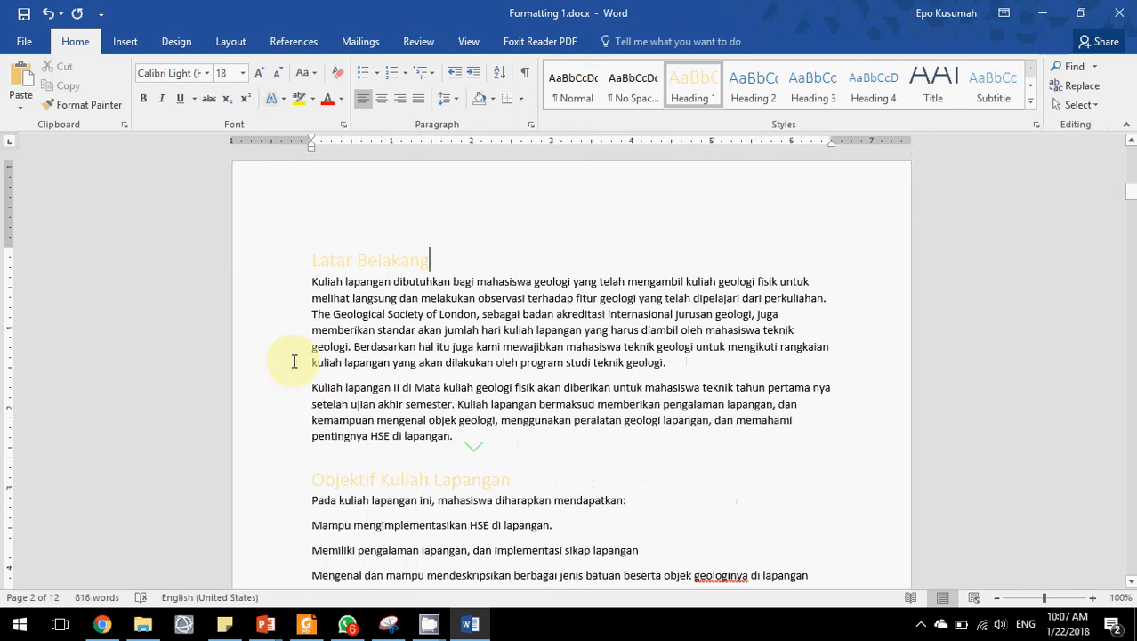
{"action": "left_click", "coordinate": [264, 264]}
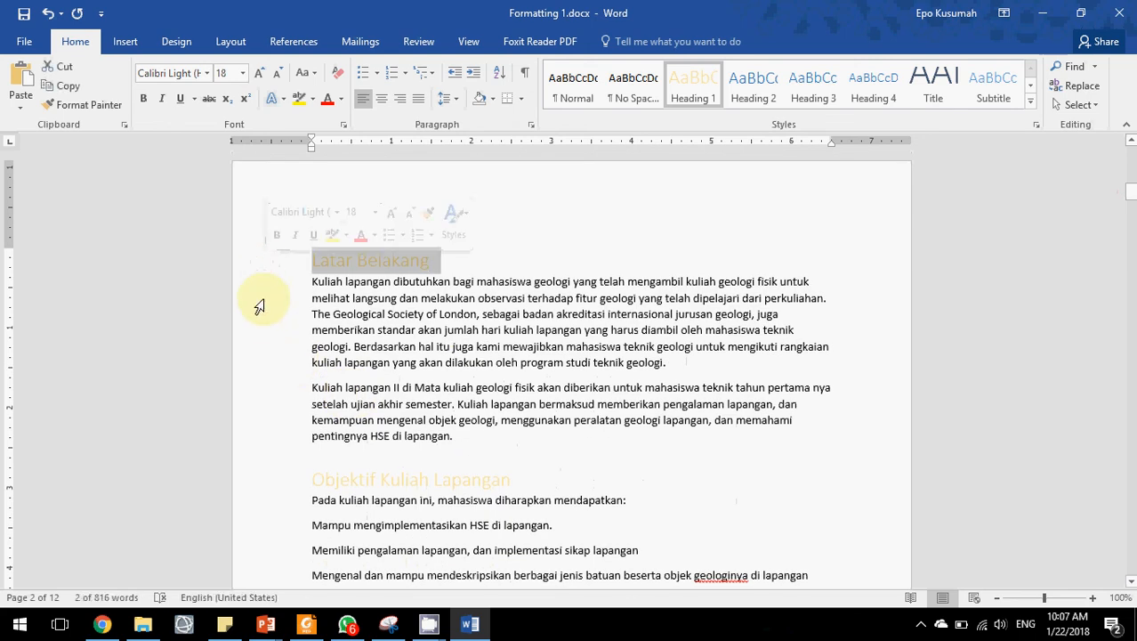
{"action": "left_click", "coordinate": [312, 99]}
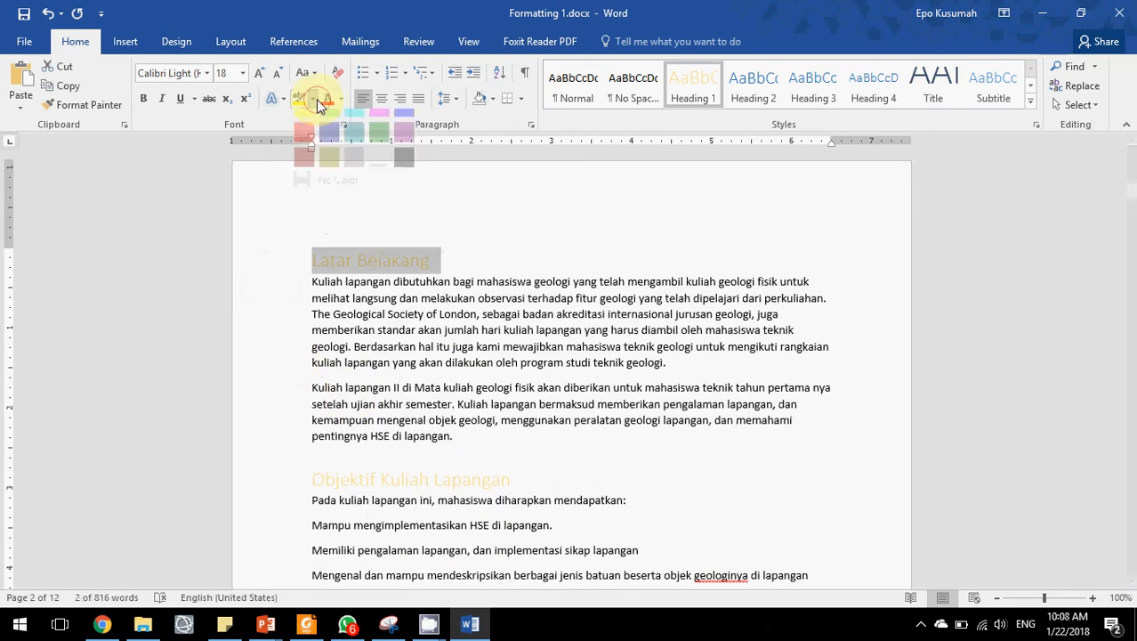
{"action": "left_click", "coordinate": [404, 173]}
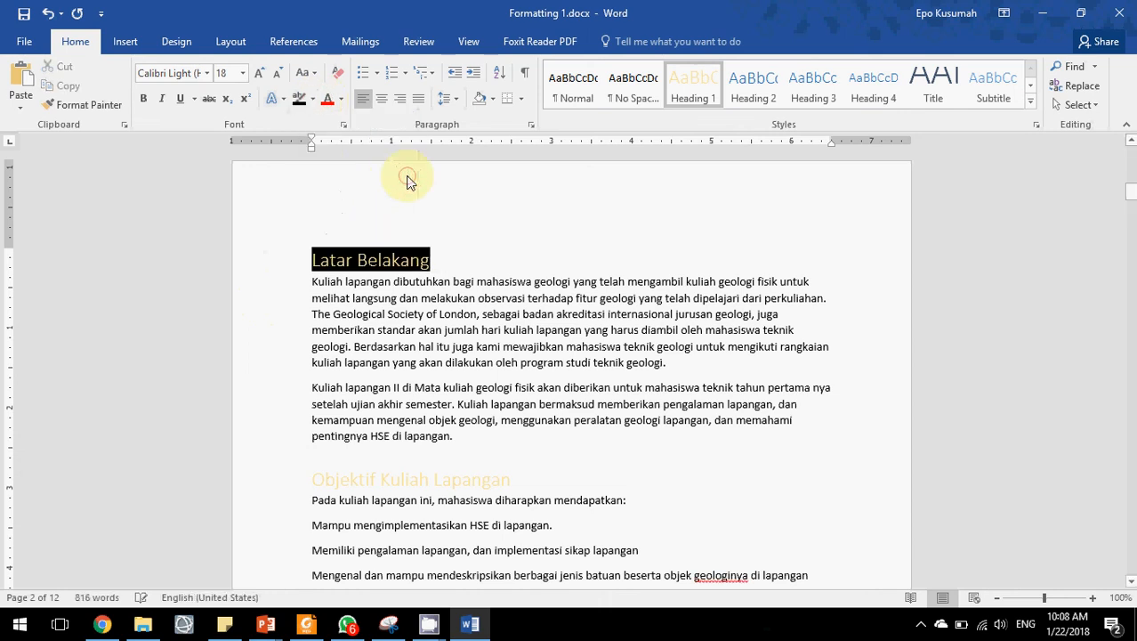
{"action": "key", "text": "ctrl+z"}
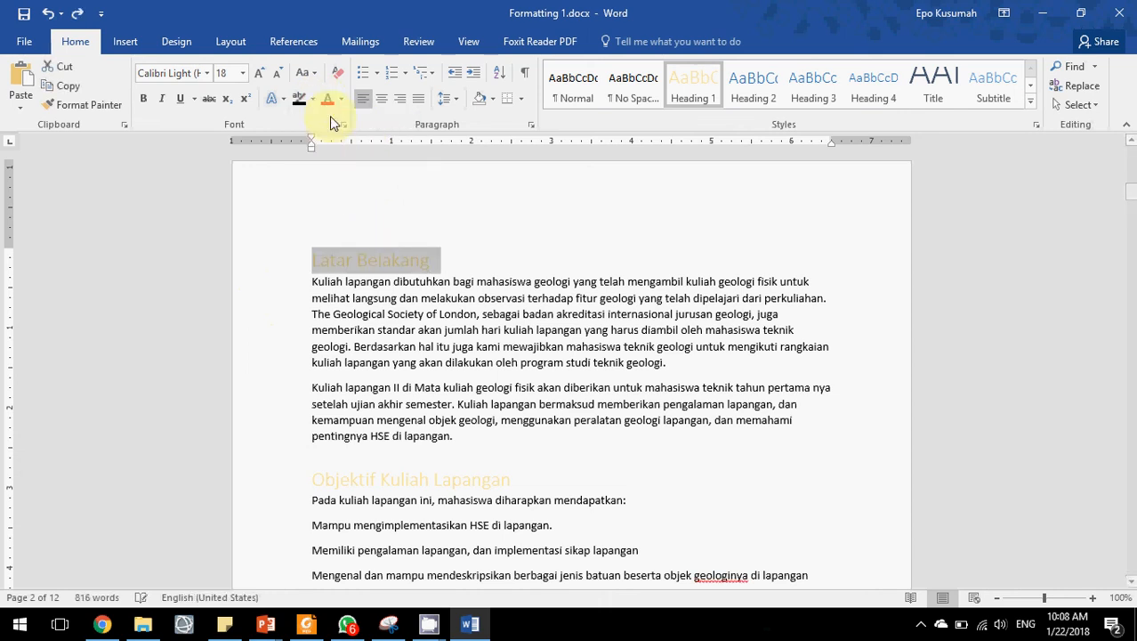
Format the selected "Latar Belakang" heading directly with the Automatic font colour, bold and the Arial Black font
{"action": "left_click", "coordinate": [342, 105]}
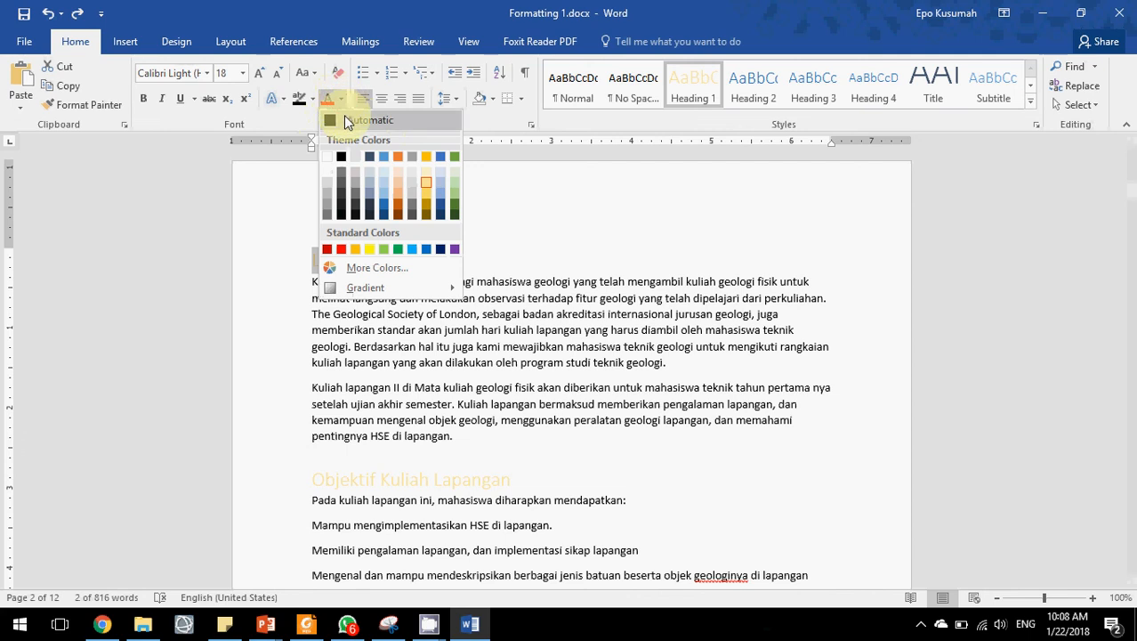
{"action": "left_click", "coordinate": [347, 124]}
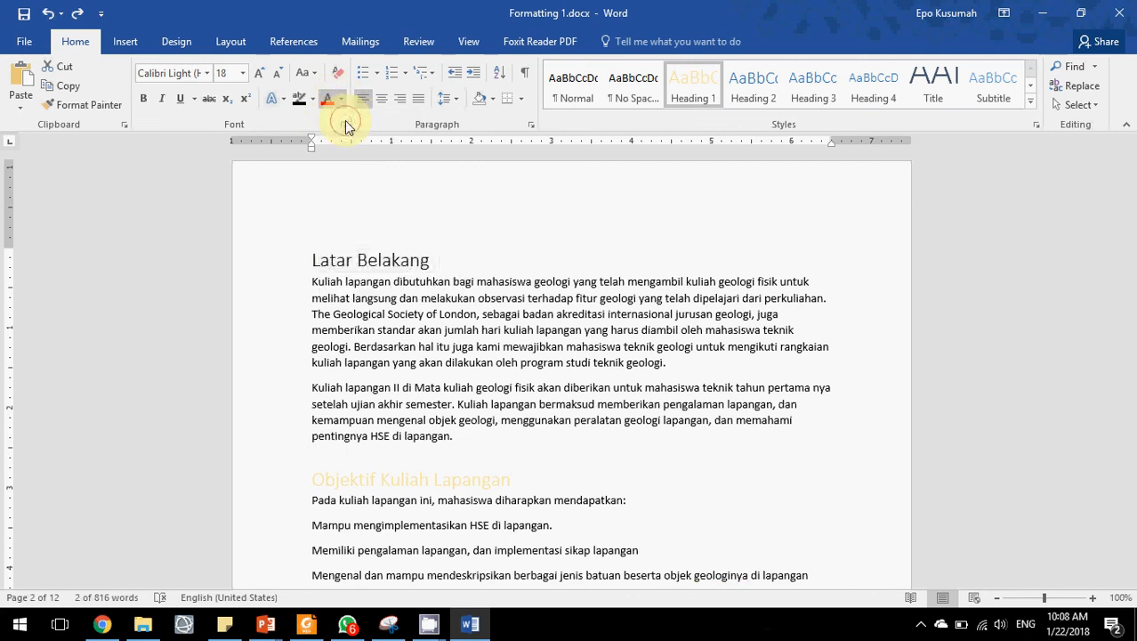
{"action": "left_click", "coordinate": [147, 98]}
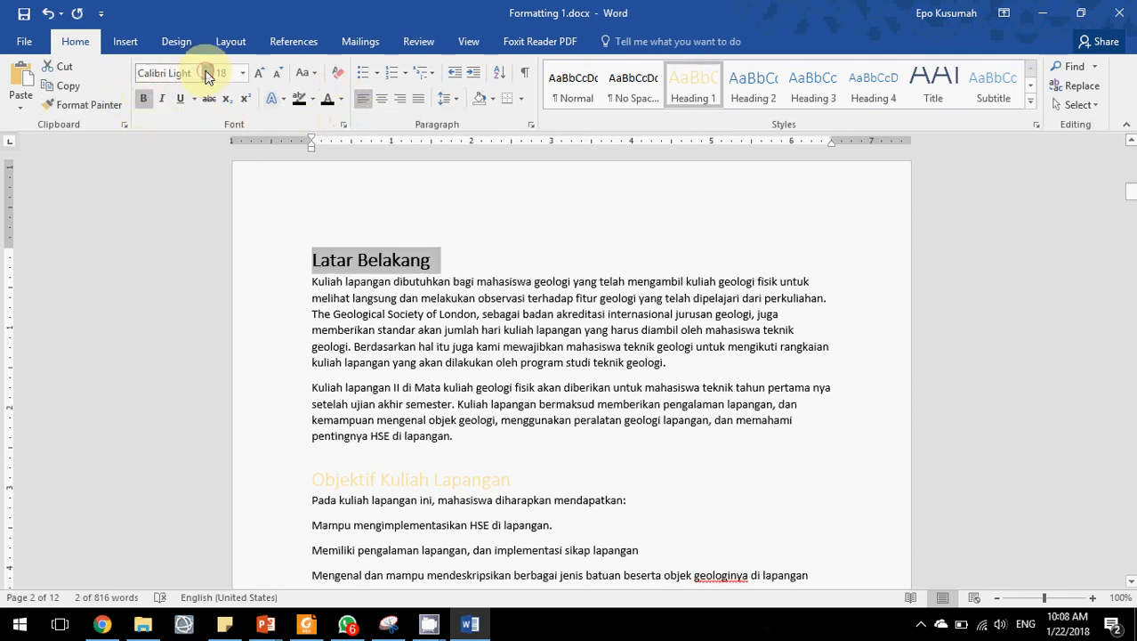
{"action": "left_click", "coordinate": [212, 77]}
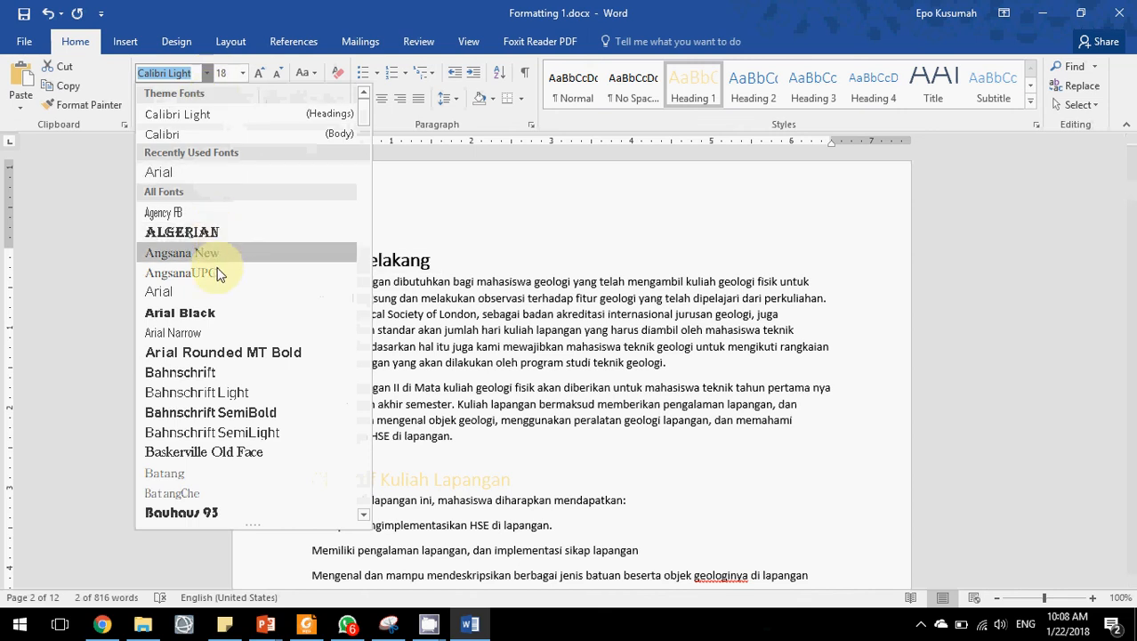
{"action": "left_click", "coordinate": [215, 309]}
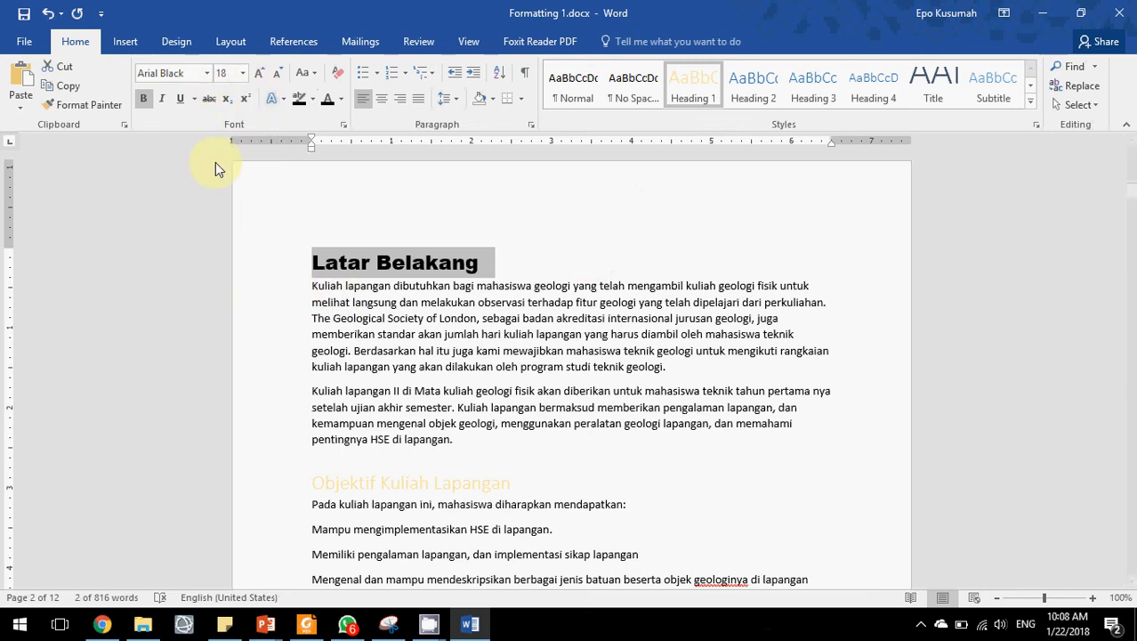
Update the Heading 1 style to match the formatting of the selected "Latar Belakang" heading
{"action": "right_click", "coordinate": [695, 94]}
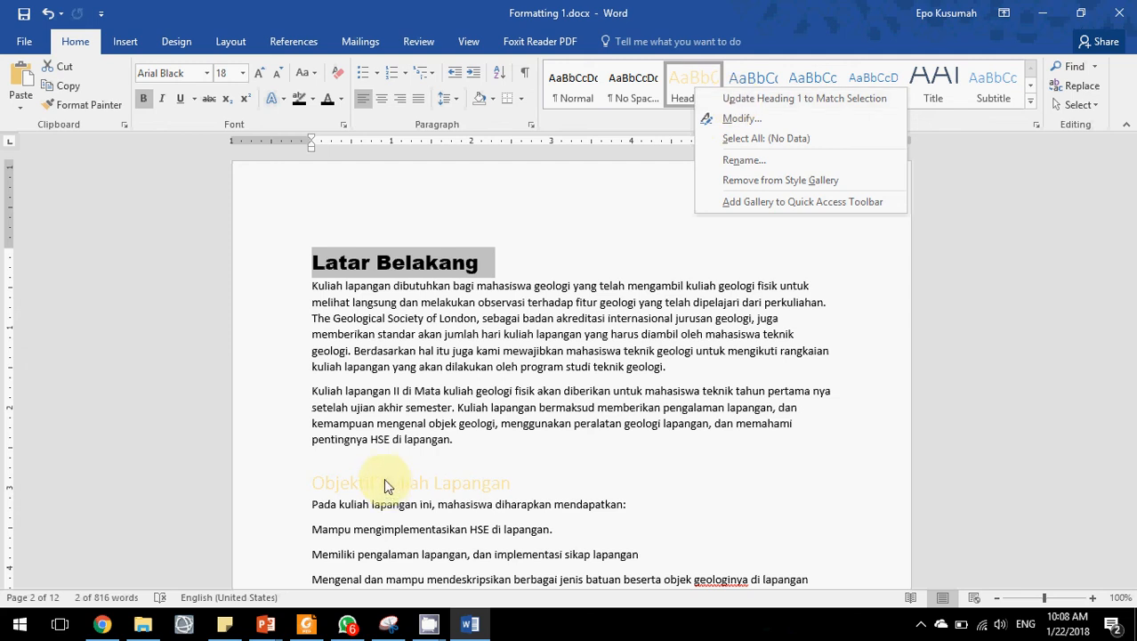
{"action": "left_click", "coordinate": [779, 102]}
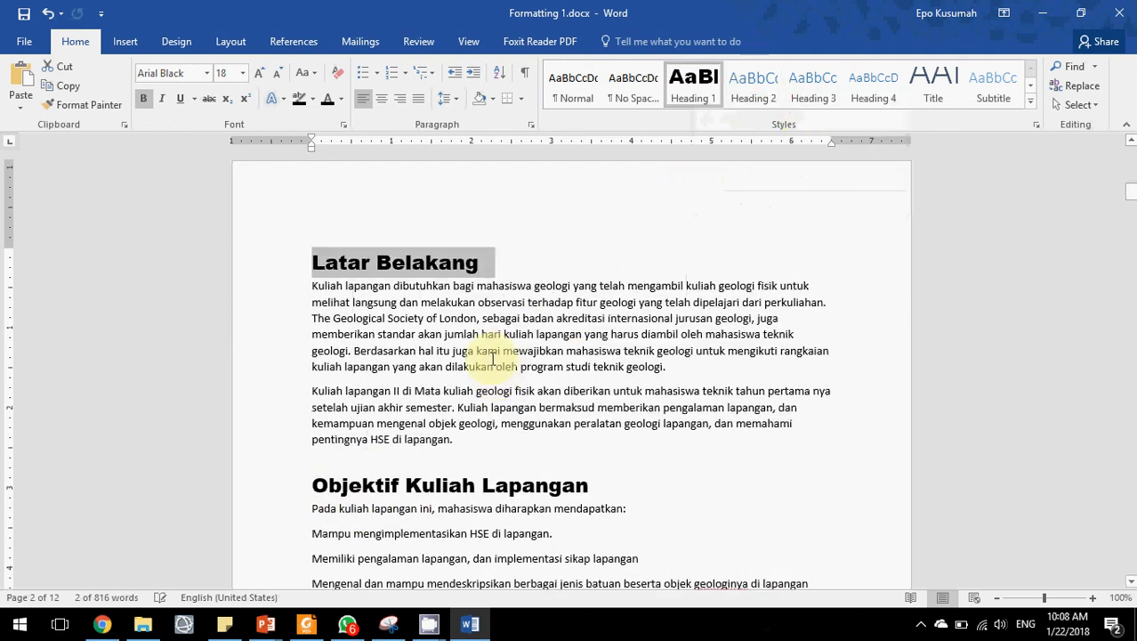
{"action": "left_click", "coordinate": [492, 354]}
{"action": "scroll", "coordinate": [492, 354], "scroll_direction": "down", "scroll_amount": 2}
{"action": "scroll", "coordinate": [492, 354], "scroll_direction": "up", "scroll_amount": 3}
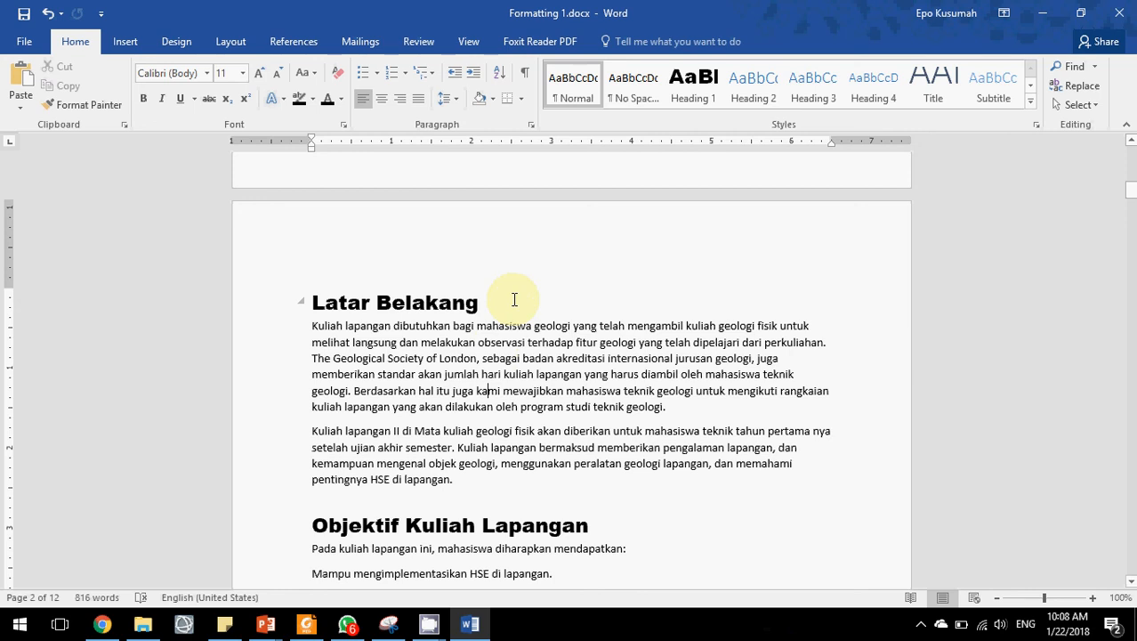
Give the first body paragraph under "Latar Belakang" a first-line indent of about 0.25 inch
{"action": "left_click", "coordinate": [514, 300]}
{"action": "left_click", "coordinate": [567, 345]}
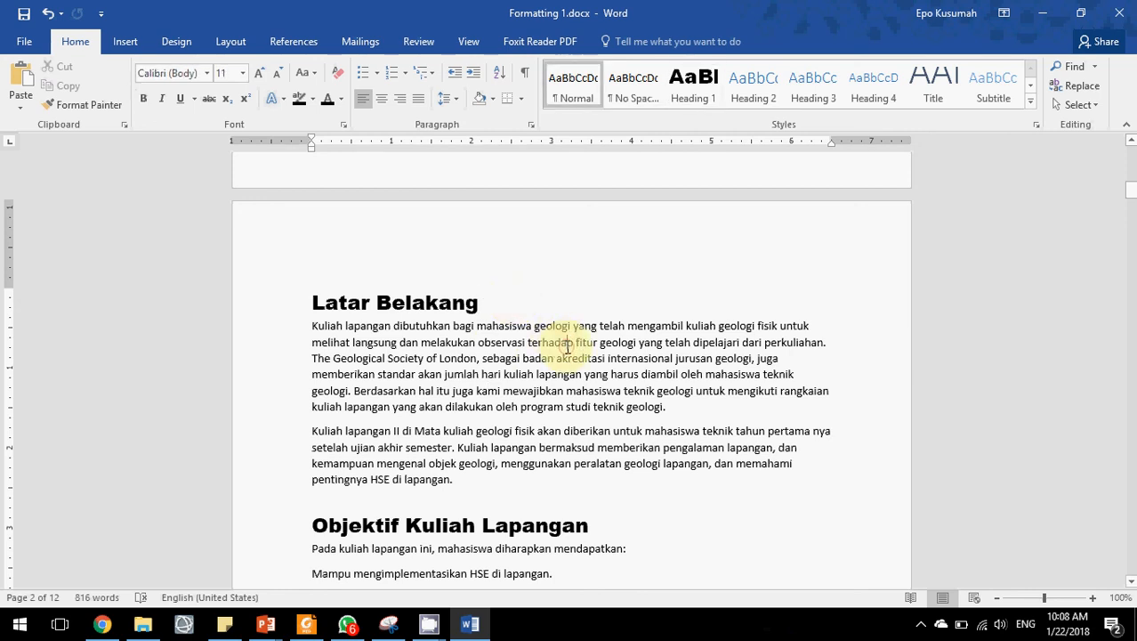
{"action": "scroll", "coordinate": [365, 356], "scroll_direction": "down", "scroll_amount": 1}
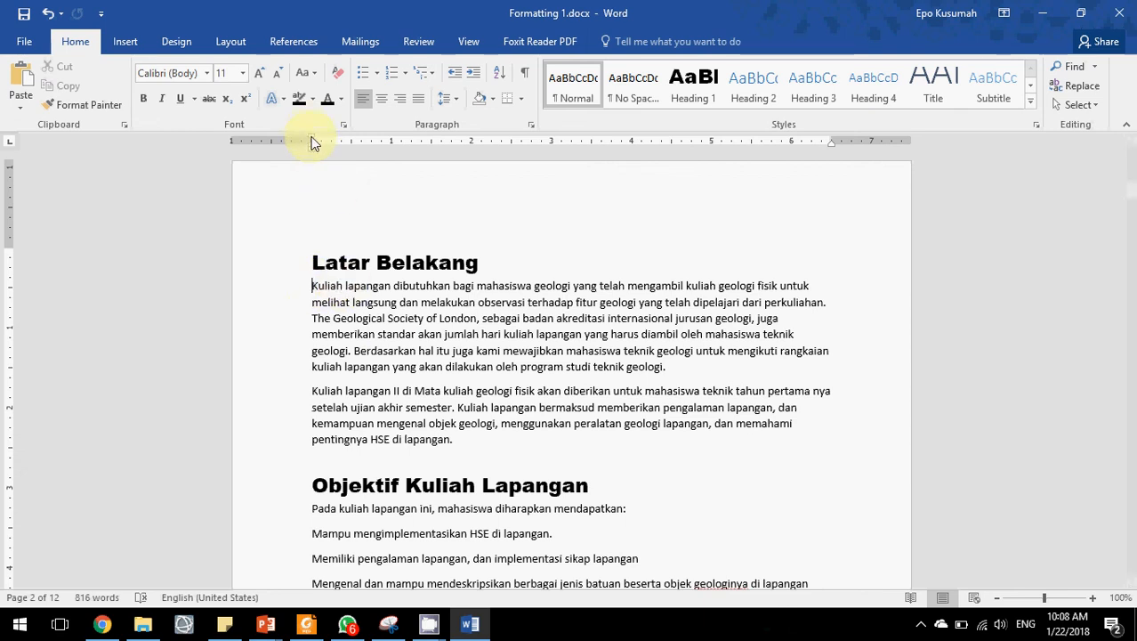
{"action": "left_click_drag", "start_coordinate": [312, 144], "coordinate": [311, 142]}
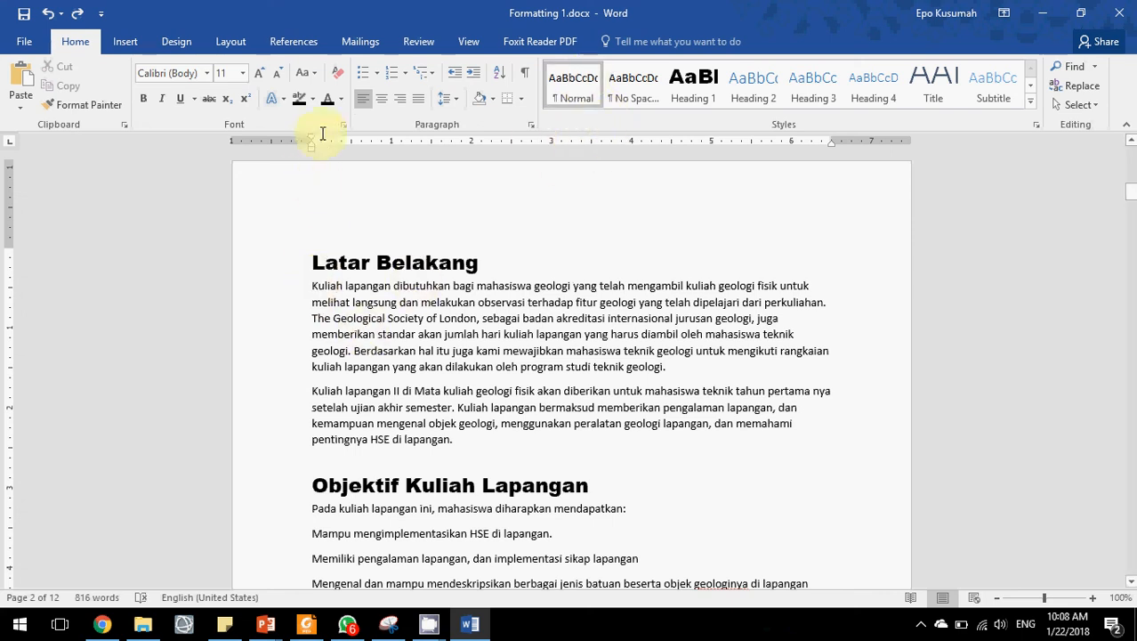
{"action": "left_click_drag", "start_coordinate": [313, 144], "coordinate": [335, 145]}
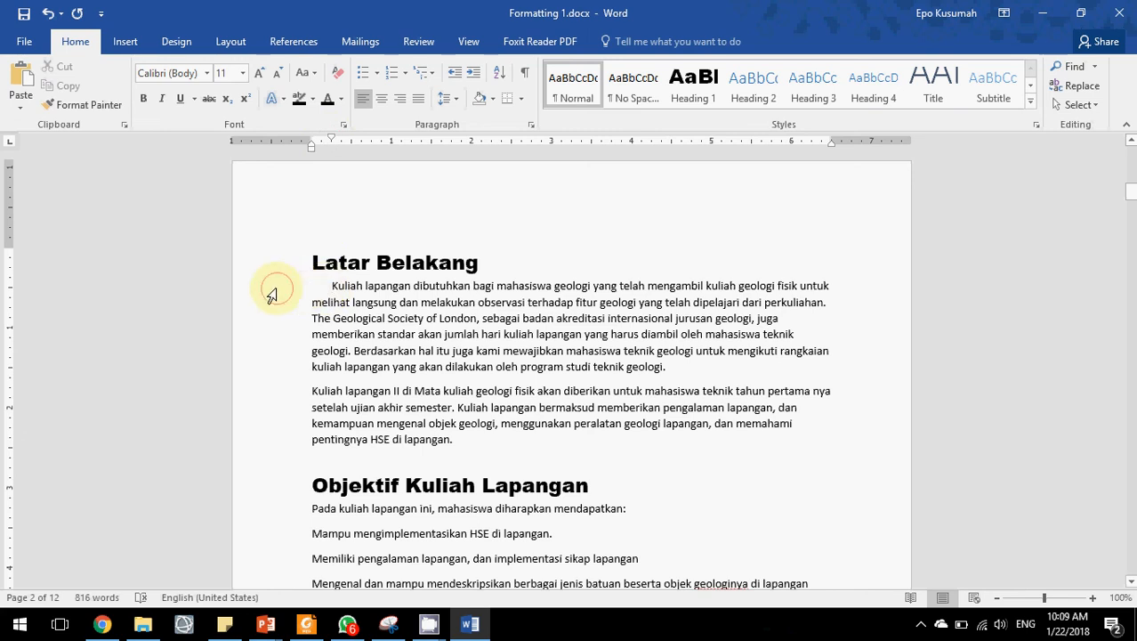
Update the Normal style to match the indented first paragraph under "Latar Belakang", and review the following pages
{"action": "left_click_drag", "start_coordinate": [272, 295], "coordinate": [256, 374]}
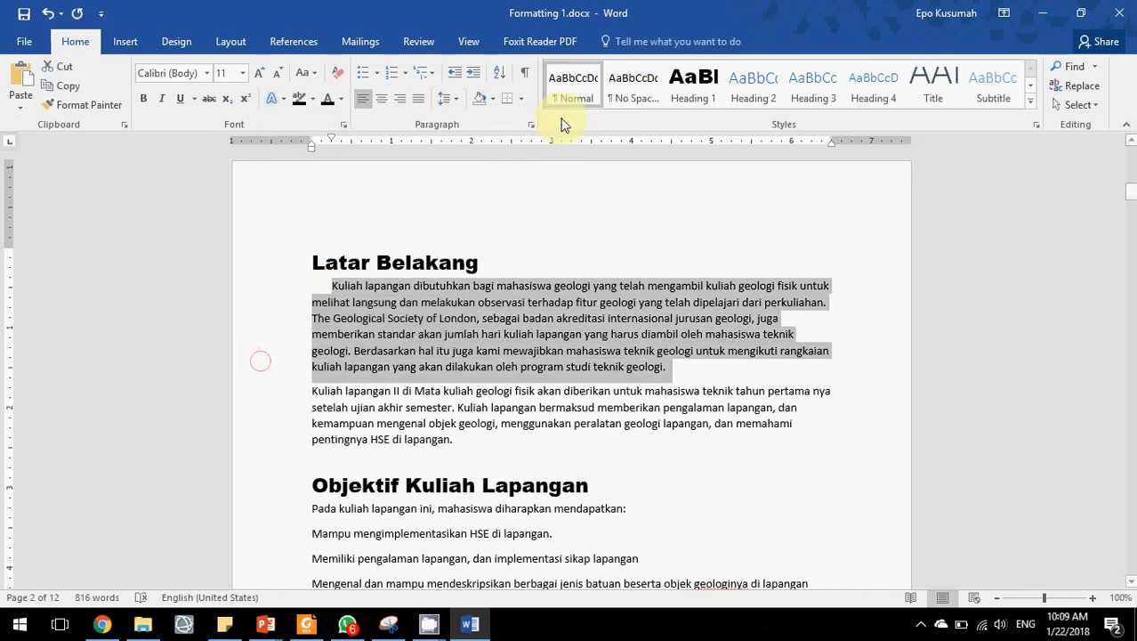
{"action": "right_click", "coordinate": [558, 86]}
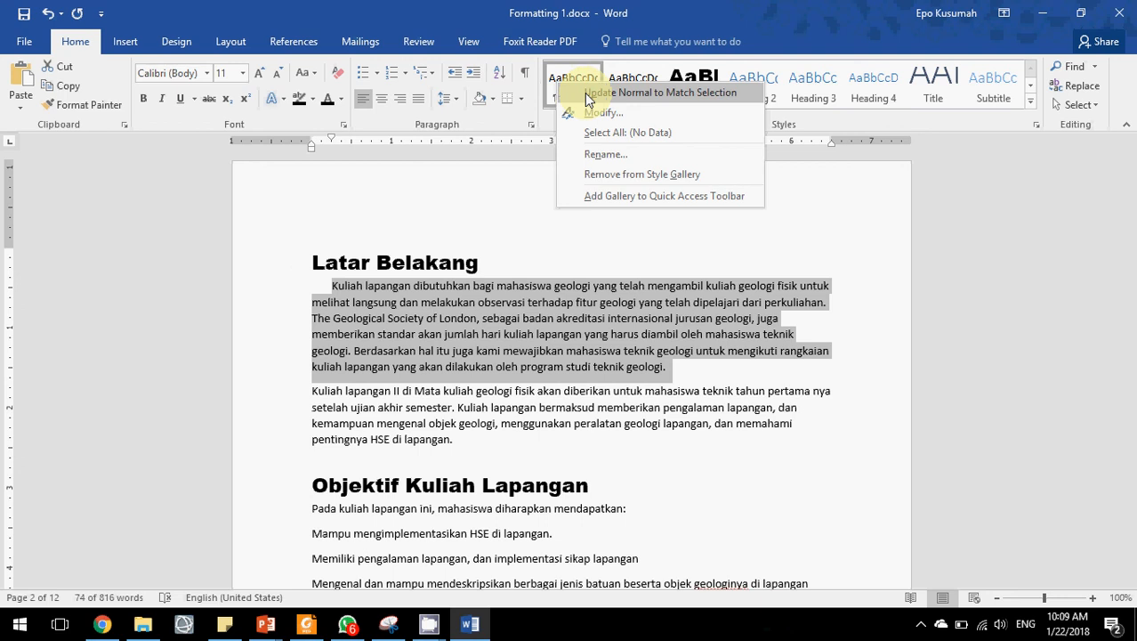
{"action": "left_click", "coordinate": [587, 94]}
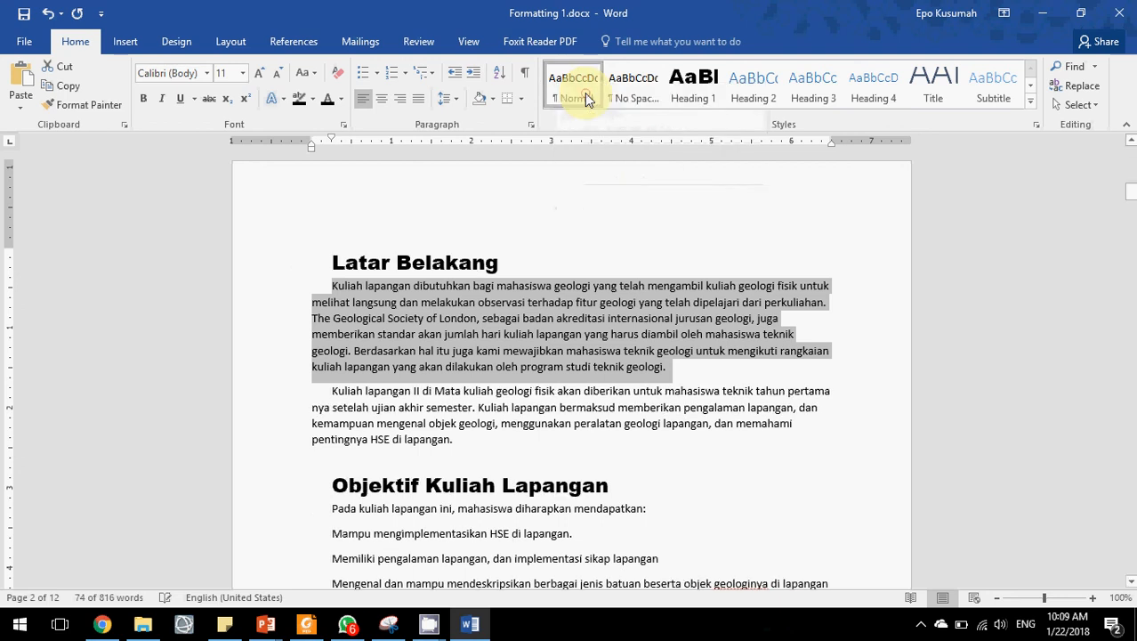
{"action": "left_click", "coordinate": [482, 363]}
{"action": "scroll", "coordinate": [480, 369], "scroll_direction": "down", "scroll_amount": 2}
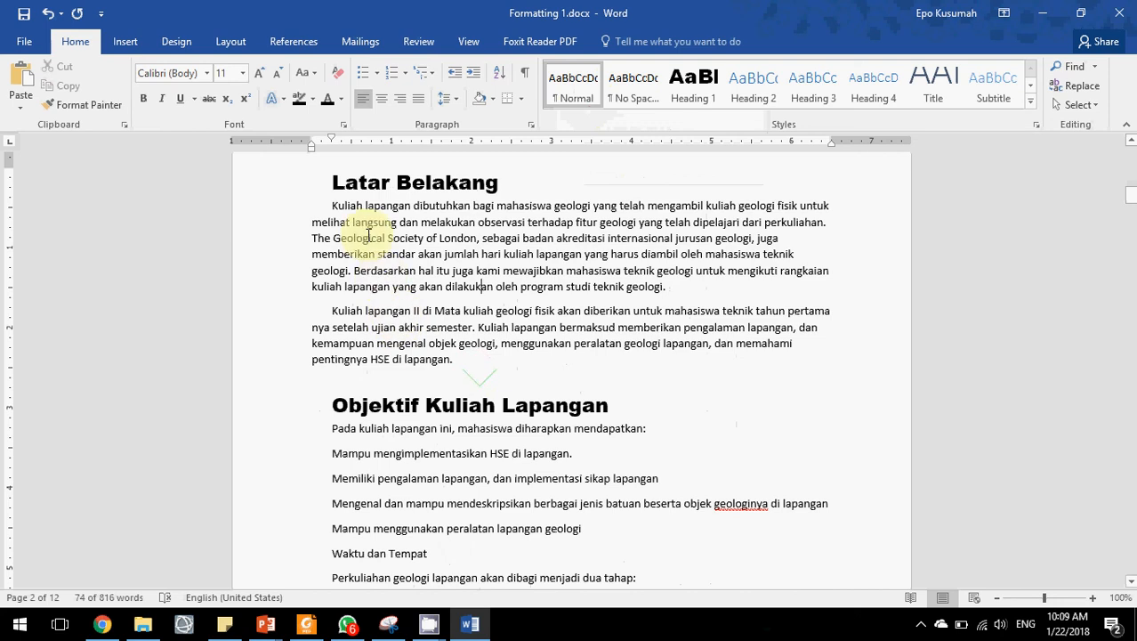
{"action": "scroll", "coordinate": [368, 392], "scroll_direction": "down", "scroll_amount": 6}
{"action": "scroll", "coordinate": [368, 392], "scroll_direction": "down", "scroll_amount": 12}
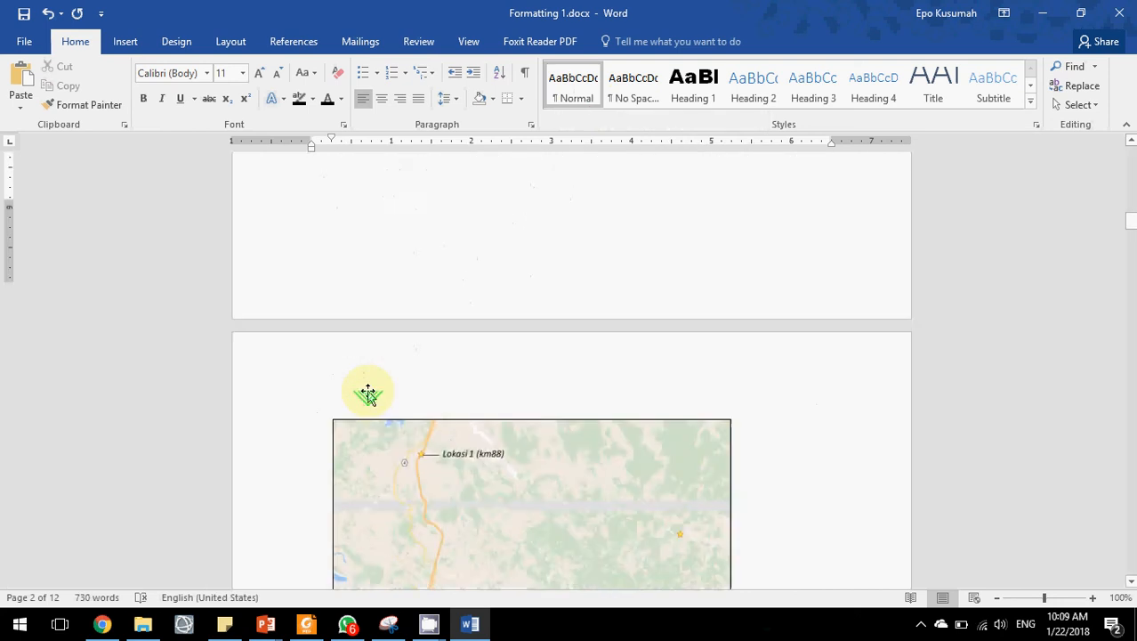
{"action": "left_click_drag", "start_coordinate": [1130, 236], "coordinate": [1124, 190]}
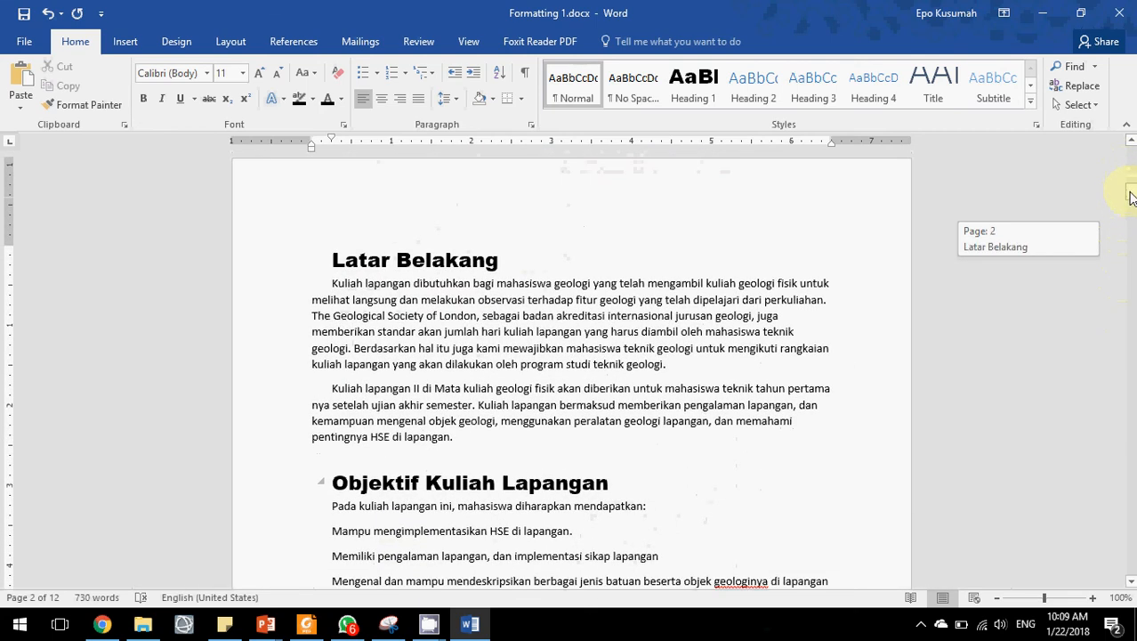
{"action": "mouse_move", "coordinate": [429, 623]}
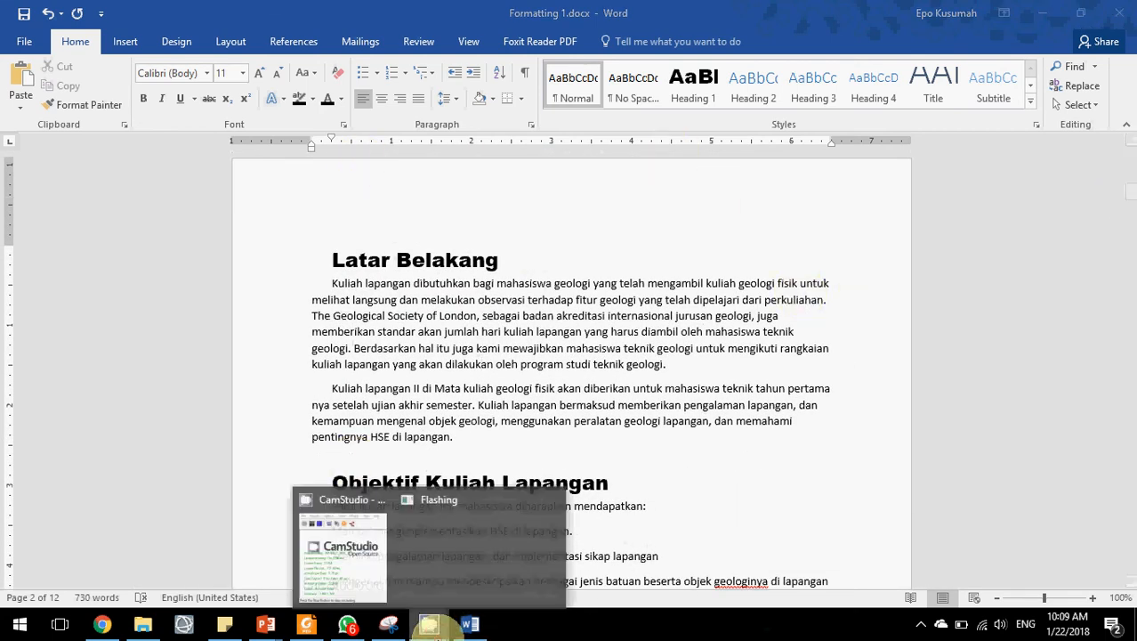